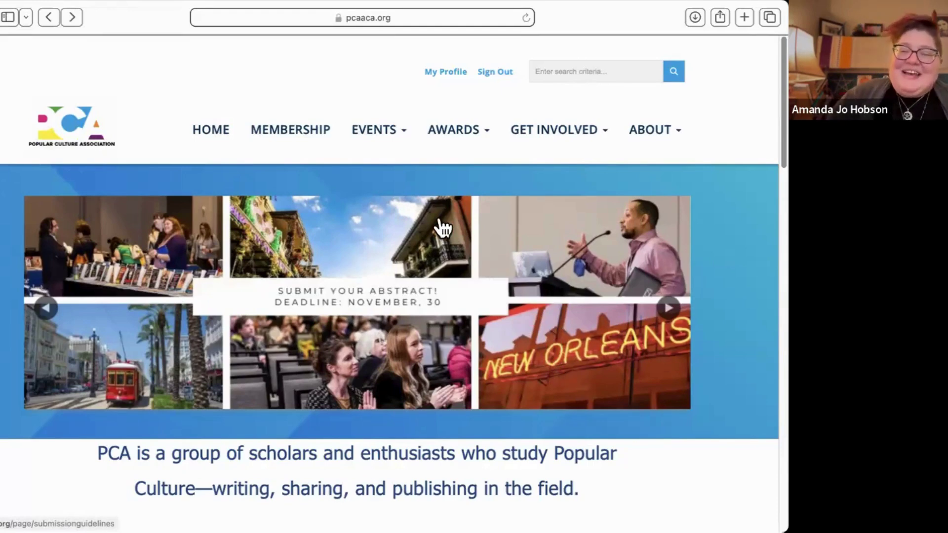
- Open the National Conference site from the association's events, and return to the association site to open its Submission Guidelines page
mouse_move(378, 144)
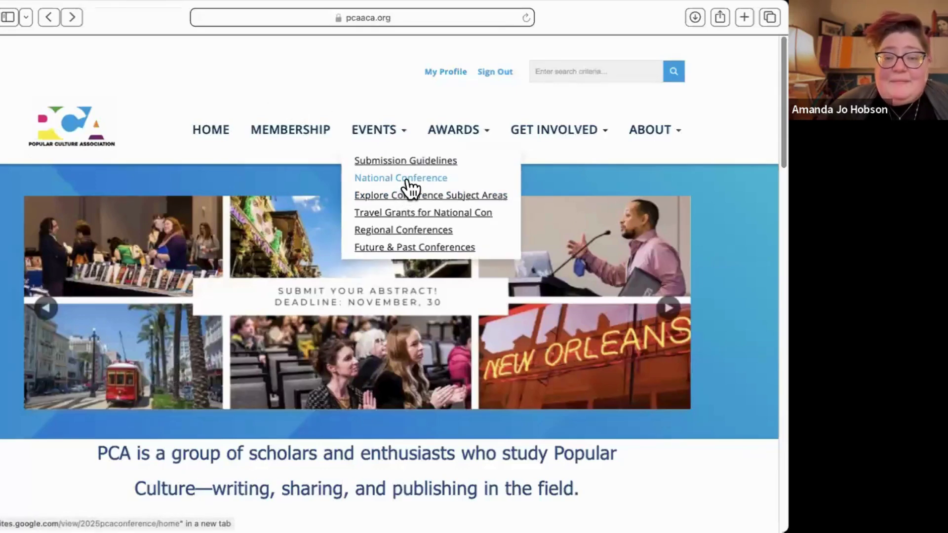
left_click(408, 179)
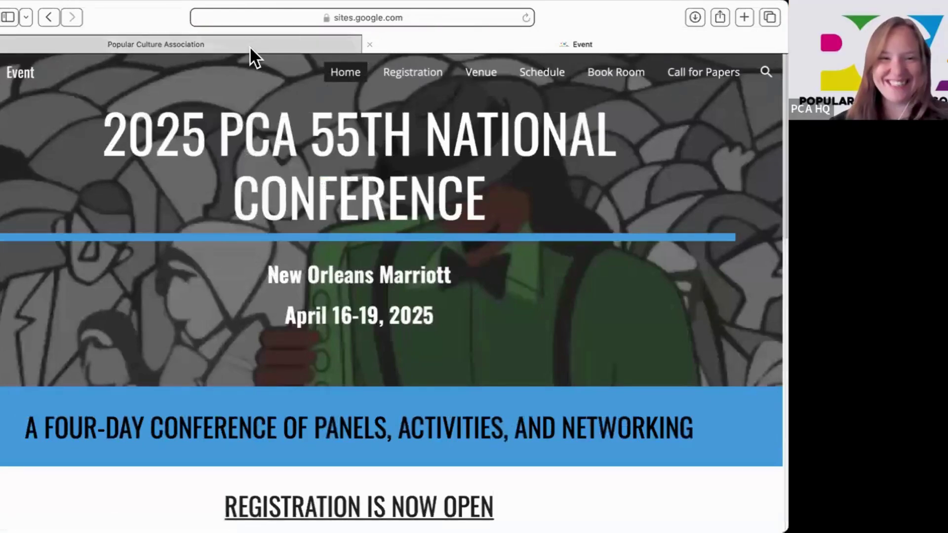
left_click(301, 44)
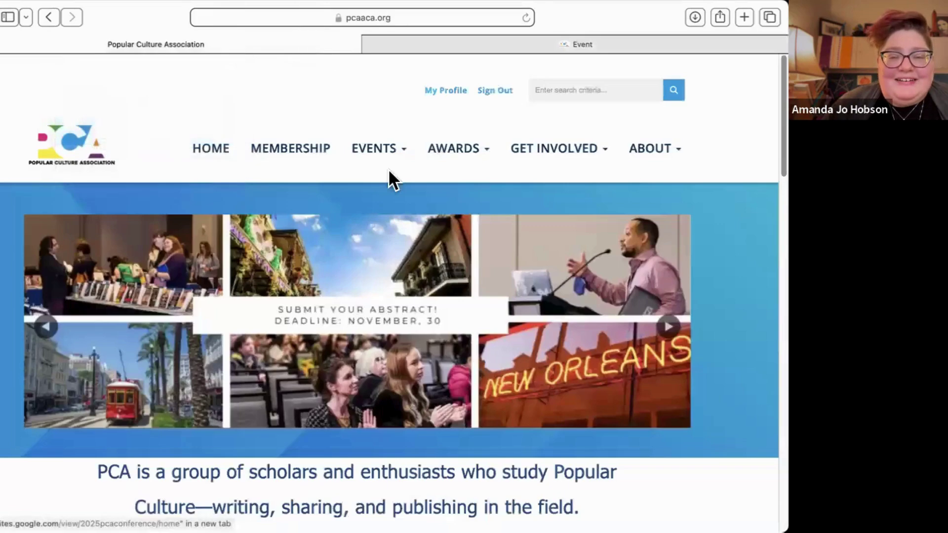
left_click(390, 179)
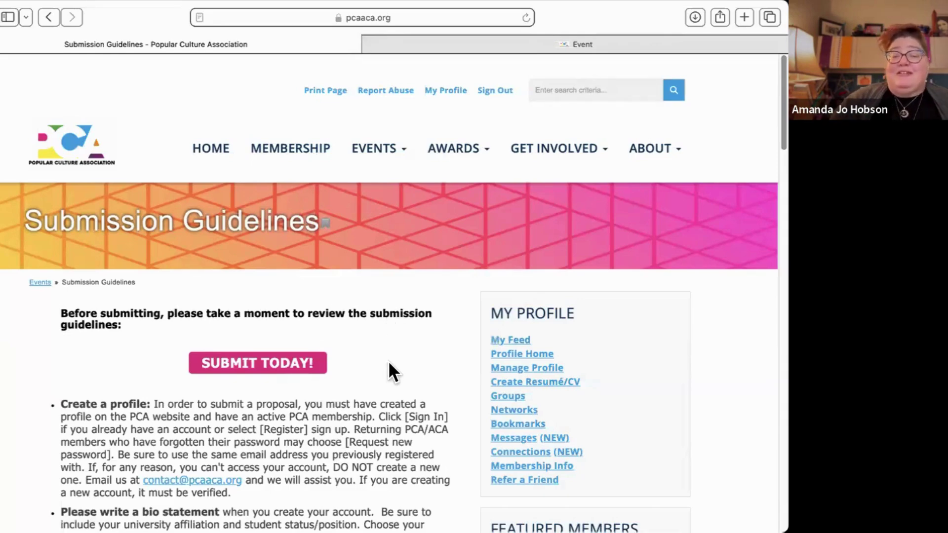
- Review the Submission Guidelines, covering profile creation, bio statement, area choice, abstracts, registration, responses and the new rules for undergraduate presenters
scroll(388, 361, "down", 2)
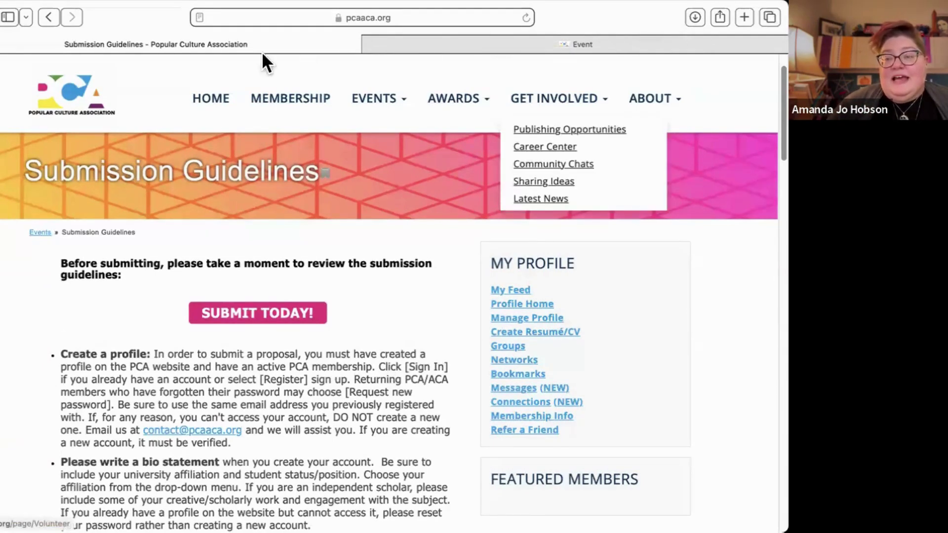
scroll(553, 148, "up", 2)
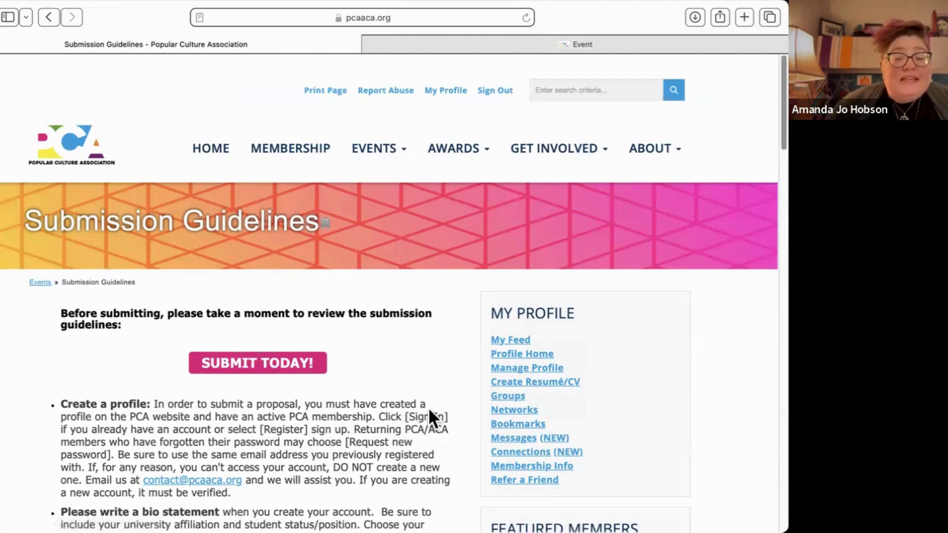
scroll(429, 415, "down", 2)
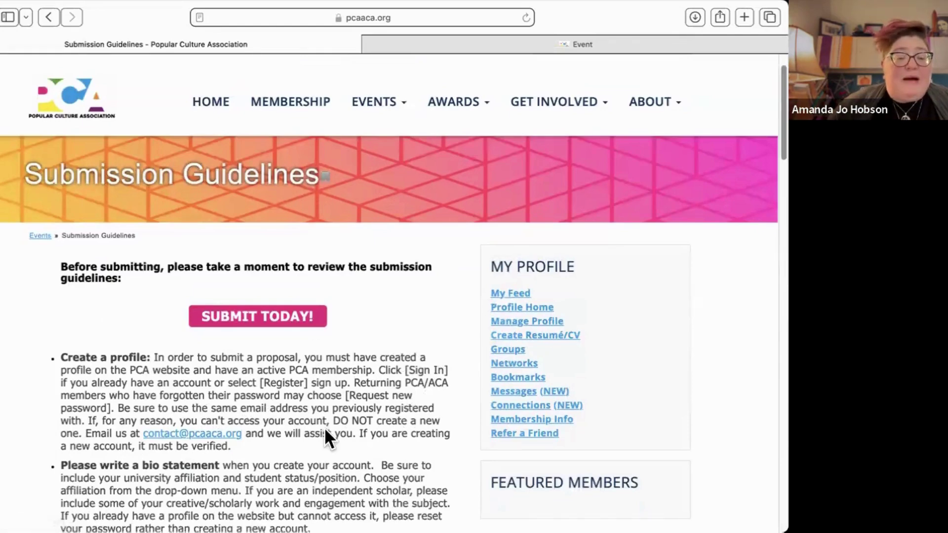
scroll(324, 428, "down", 2)
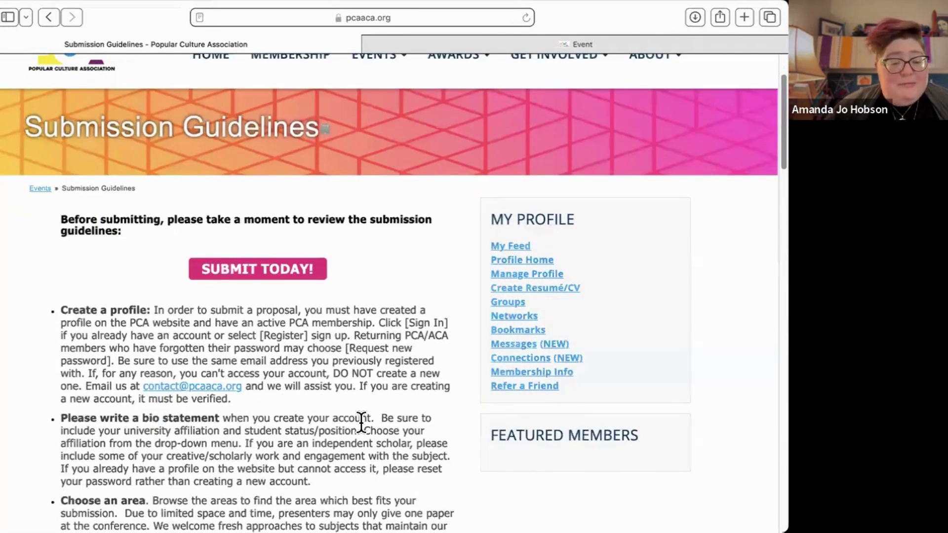
scroll(329, 453, "down", 6)
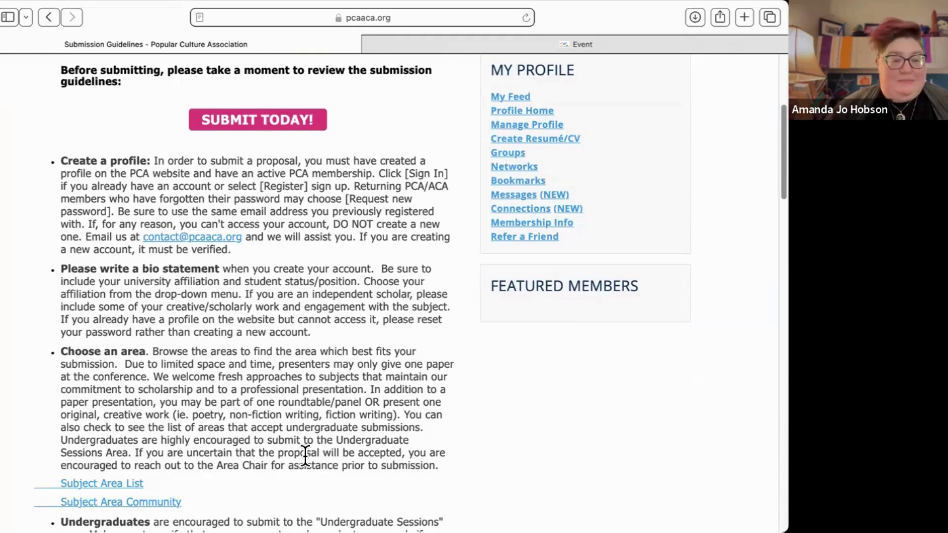
scroll(380, 388, "down", 2)
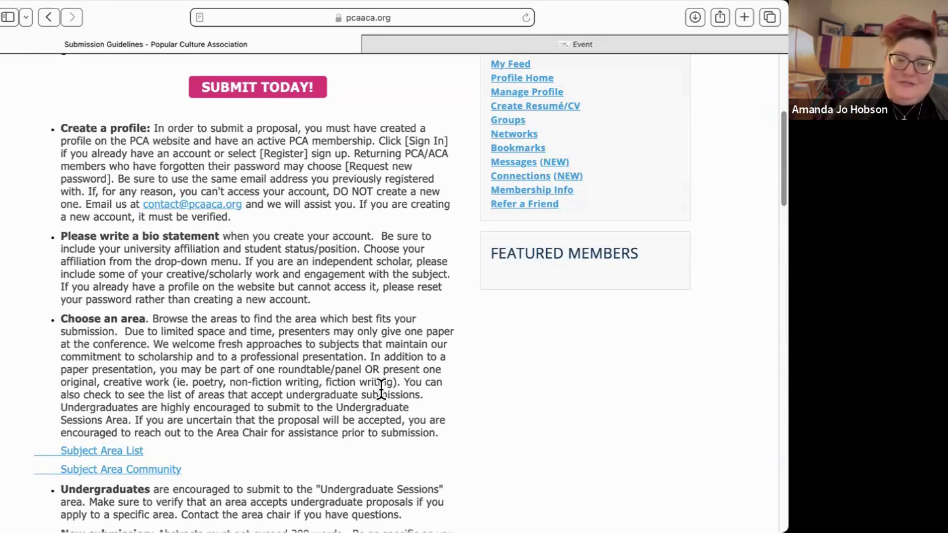
scroll(356, 386, "down", 1)
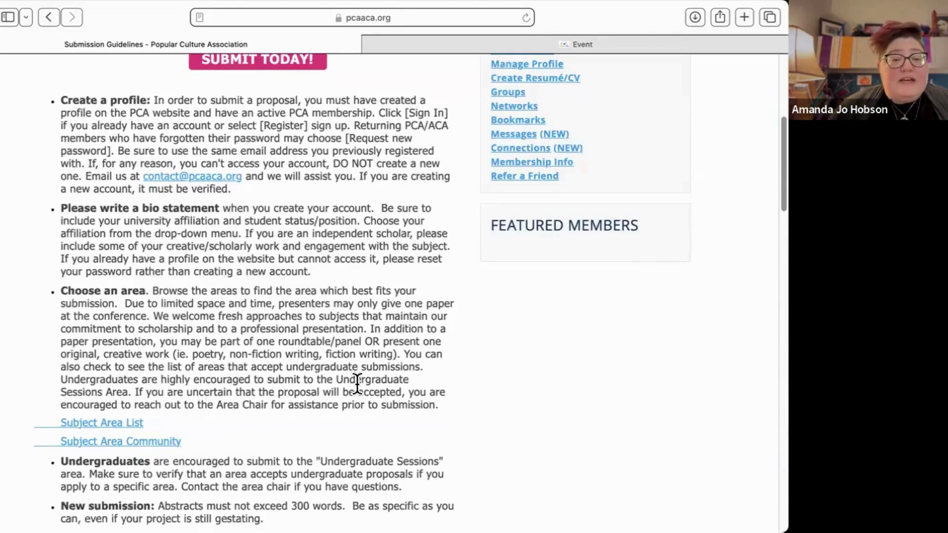
scroll(357, 383, "down", 5)
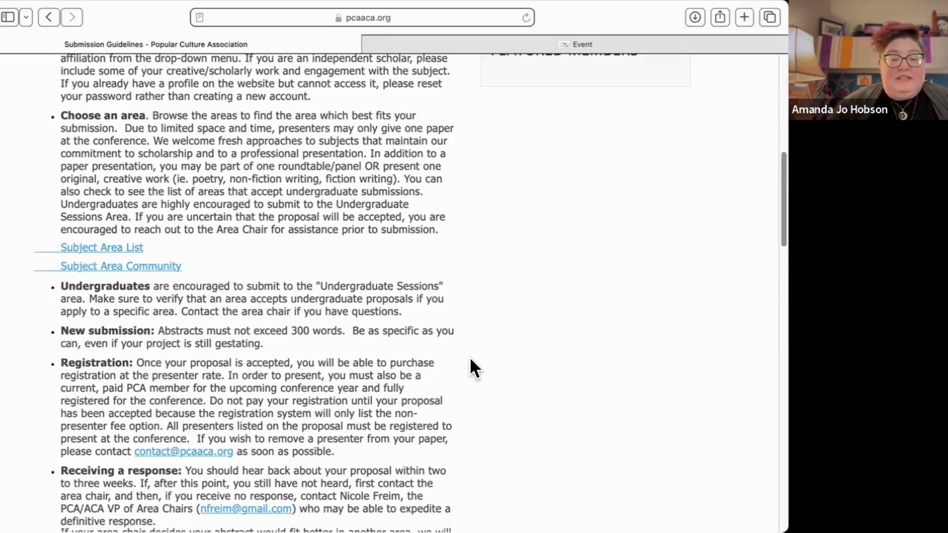
scroll(470, 356, "down", 5)
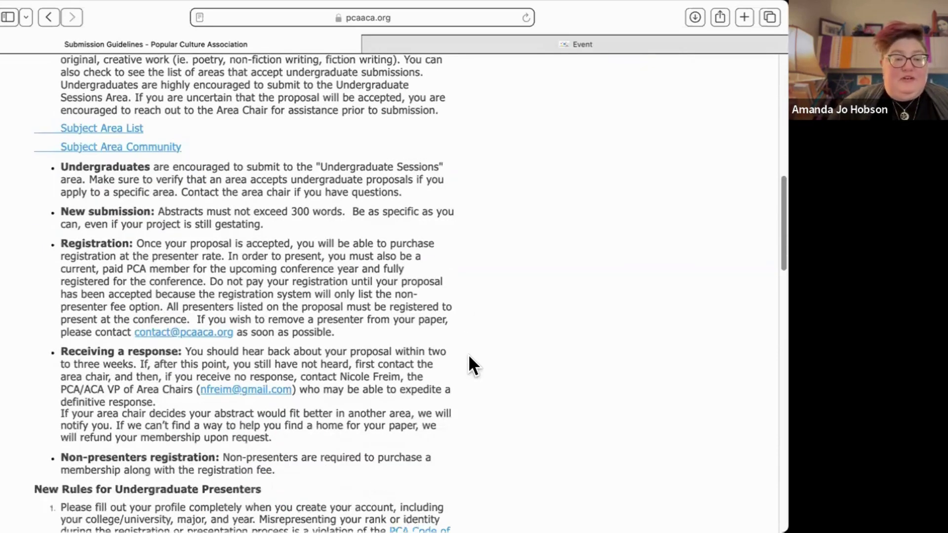
scroll(469, 356, "down", 8)
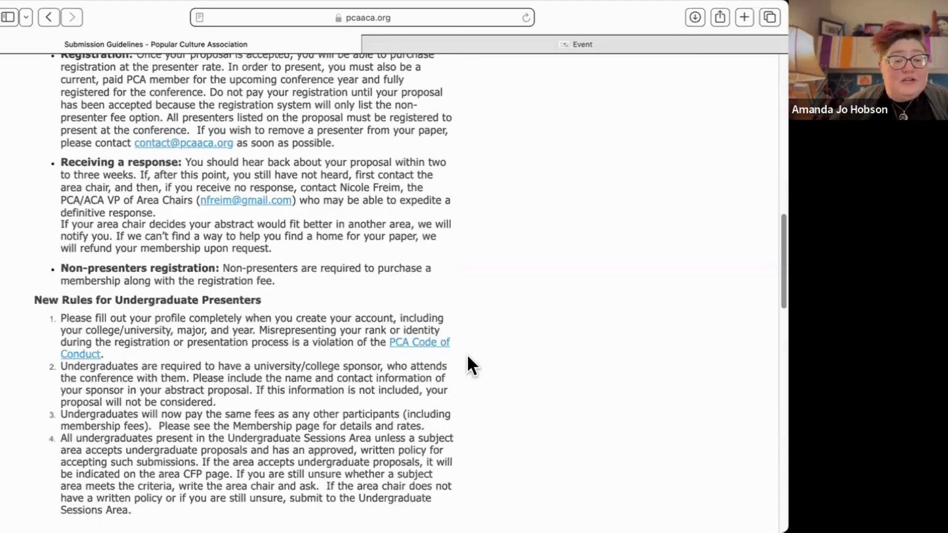
scroll(468, 357, "down", 3)
scroll(467, 357, "up", 15)
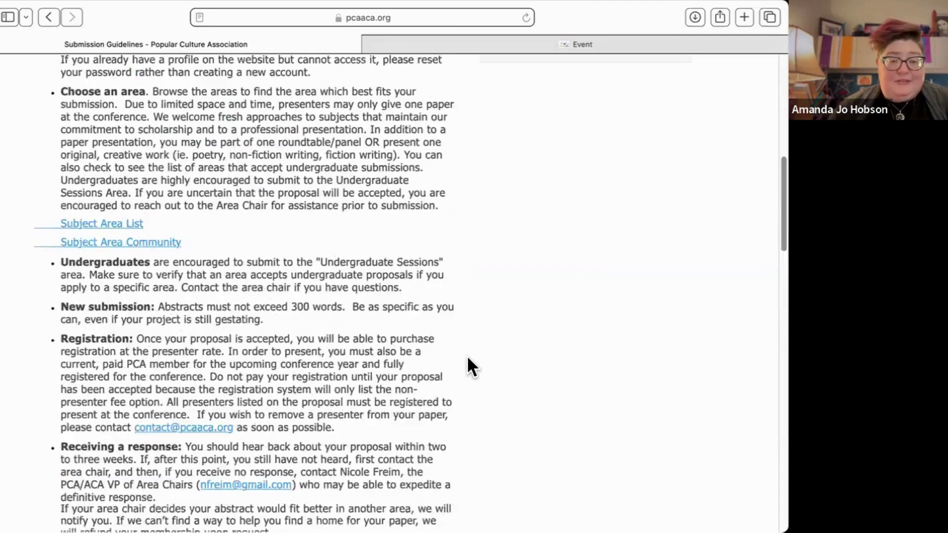
scroll(467, 355, "up", 20)
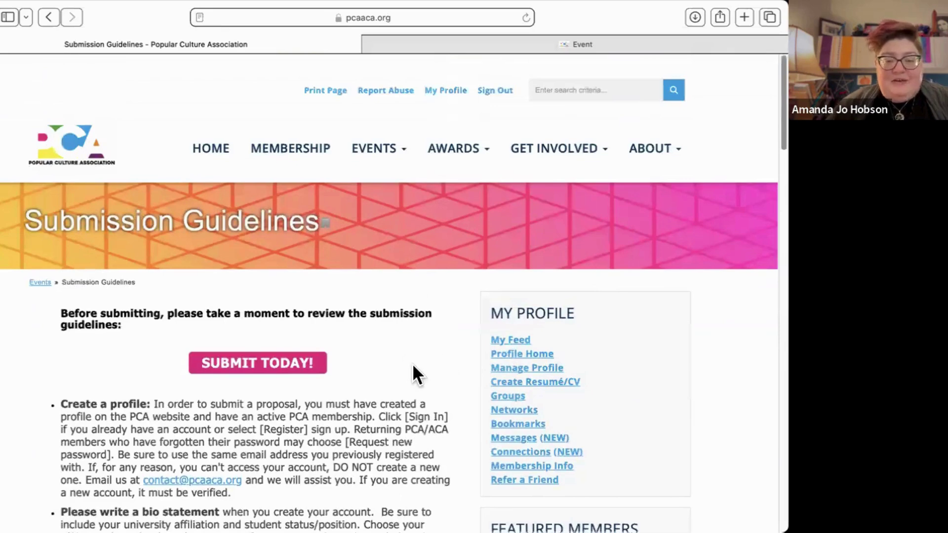
- Open the My Profile page in a new tab beside the Submission Guidelines and switch to it
right_click(444, 91)
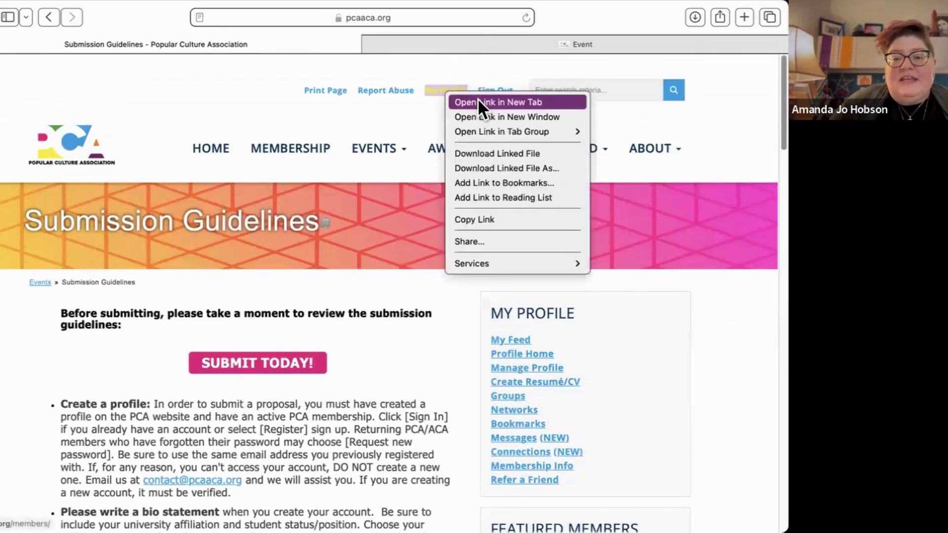
left_click(478, 102)
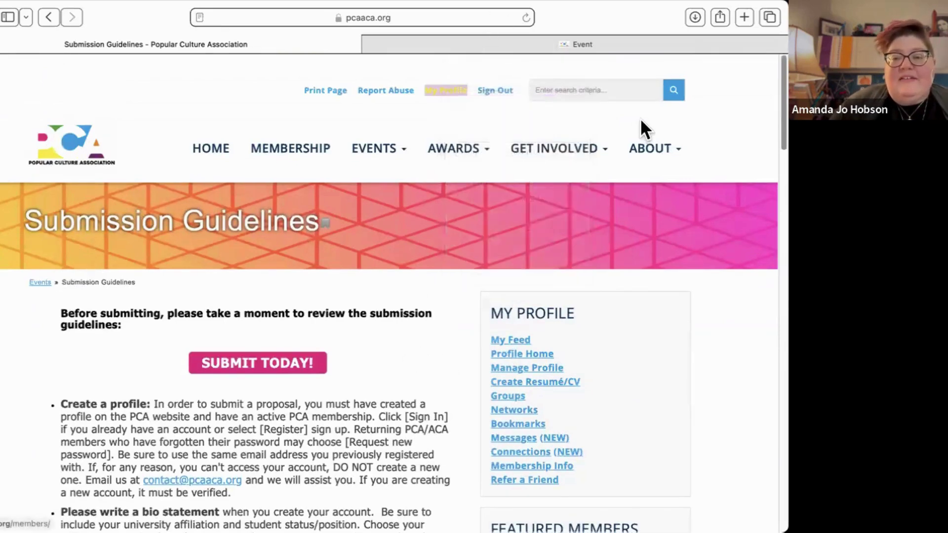
left_click(633, 51)
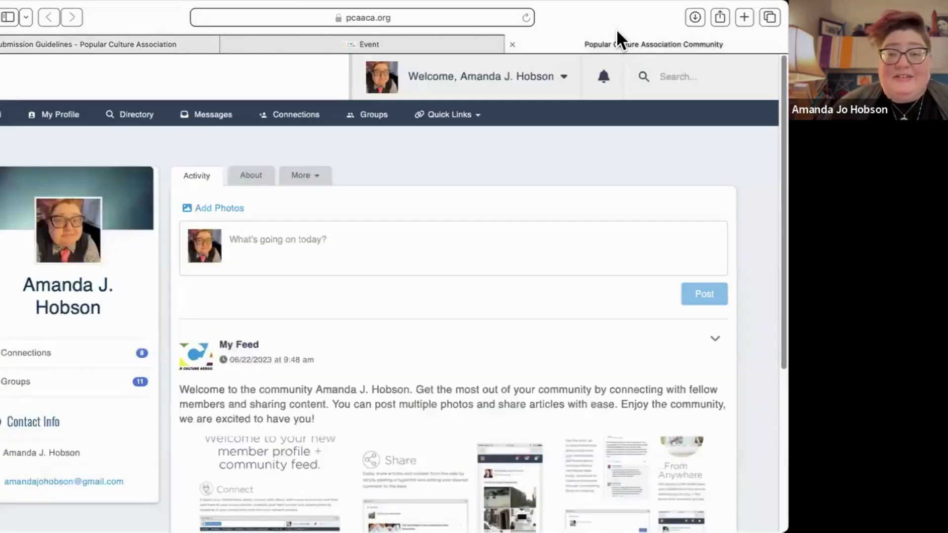
mouse_move(168, 45)
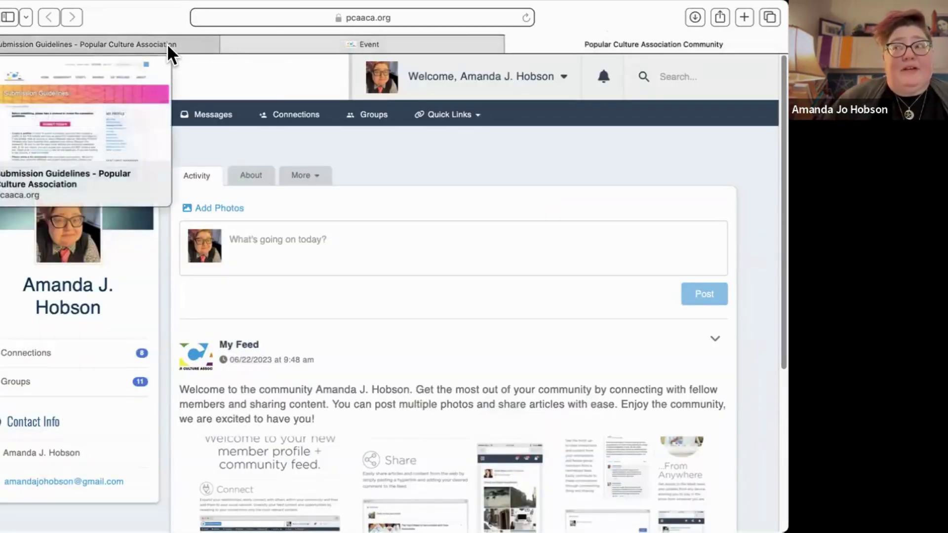
left_click(167, 43)
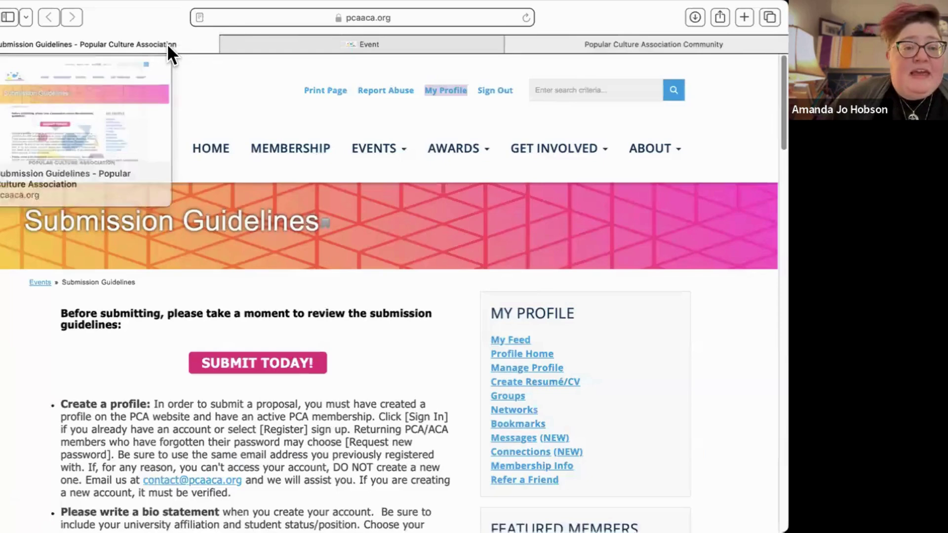
left_click(615, 43)
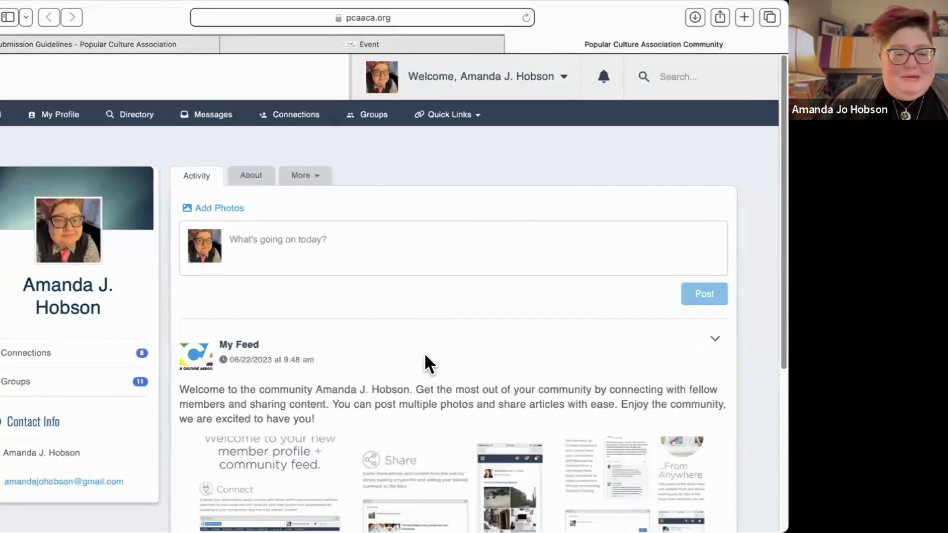
- Go to the member's groups and open the "Subject Areas: Vampire Studies" group page
left_click(381, 120)
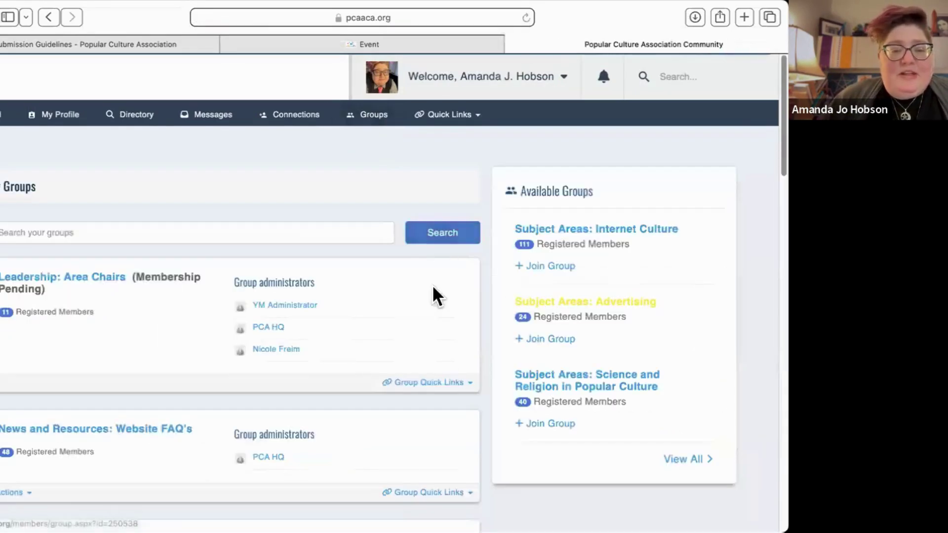
scroll(373, 334, "down", 10)
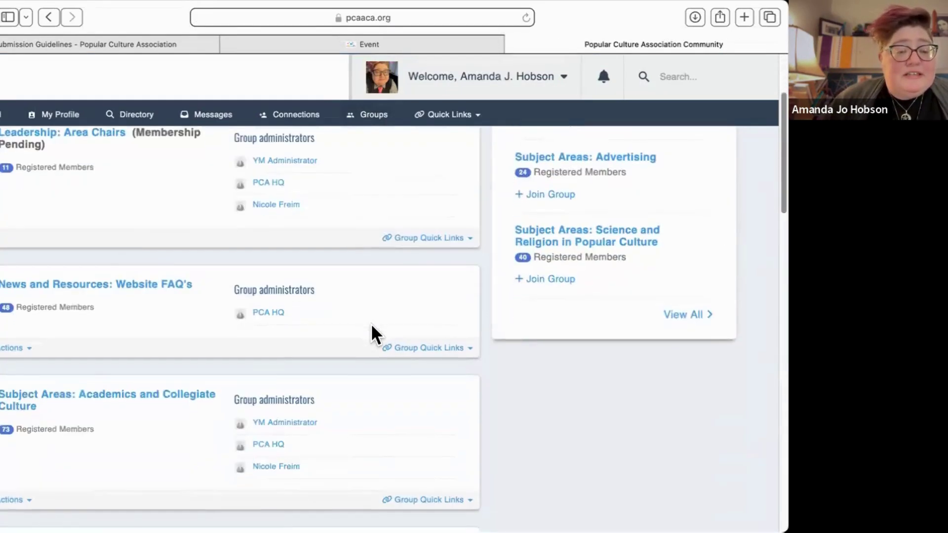
scroll(375, 334, "down", 10)
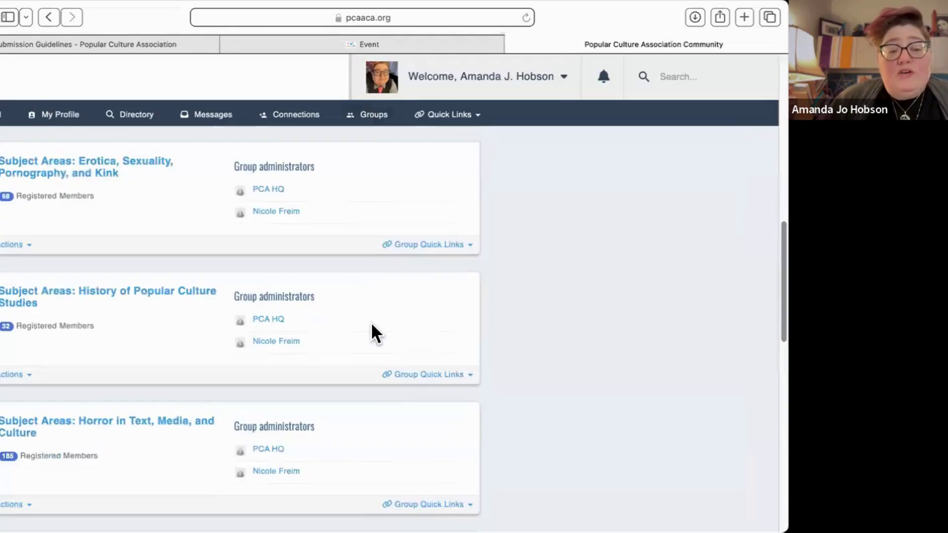
scroll(371, 322, "down", 7)
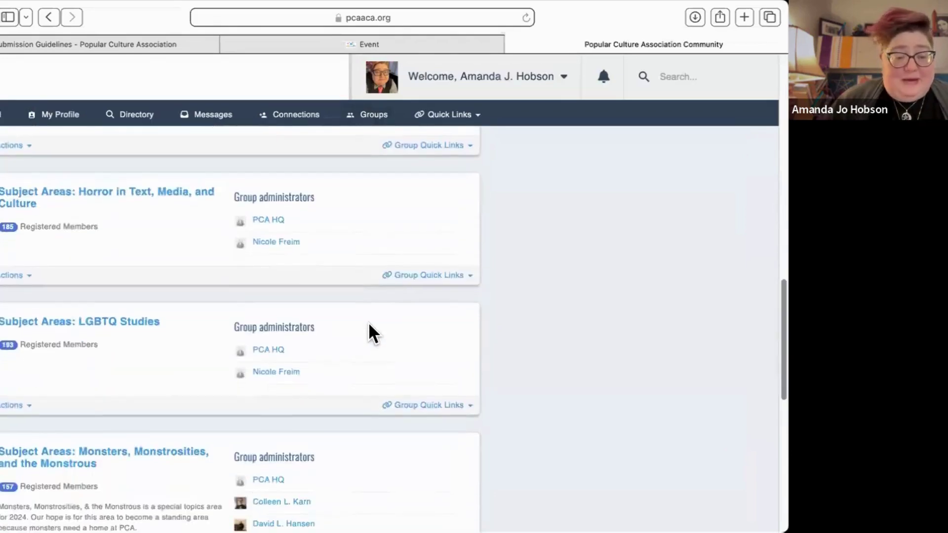
scroll(372, 326, "down", 7)
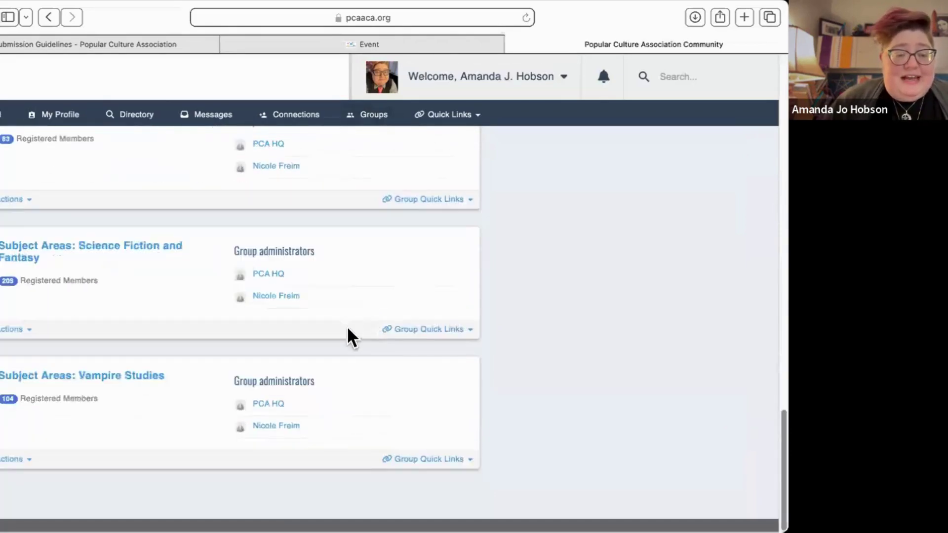
left_click(109, 380)
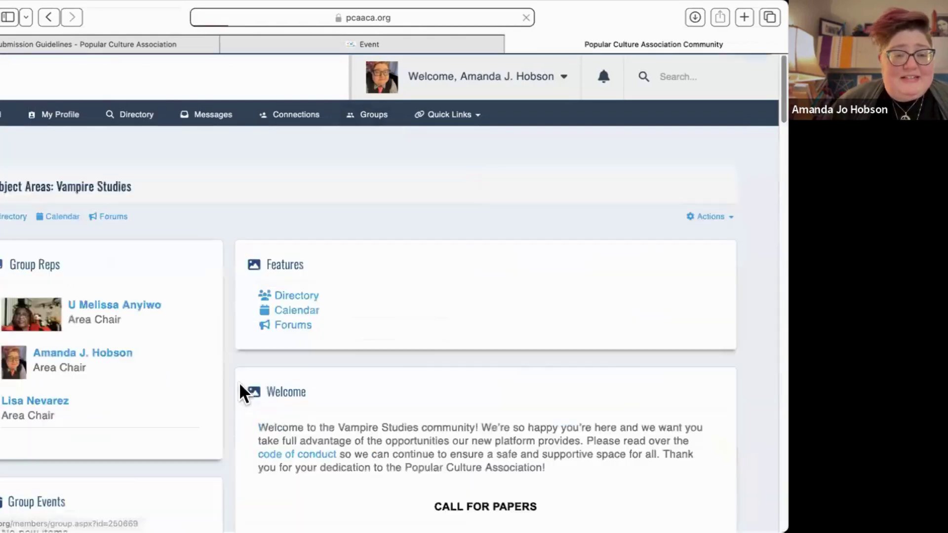
- Read through the Vampire Studies call for papers, including its 2025 theme, suggested topics, proposal requirements, undergraduate policy and contact details
scroll(579, 408, "down", 1)
scroll(576, 403, "down", 5)
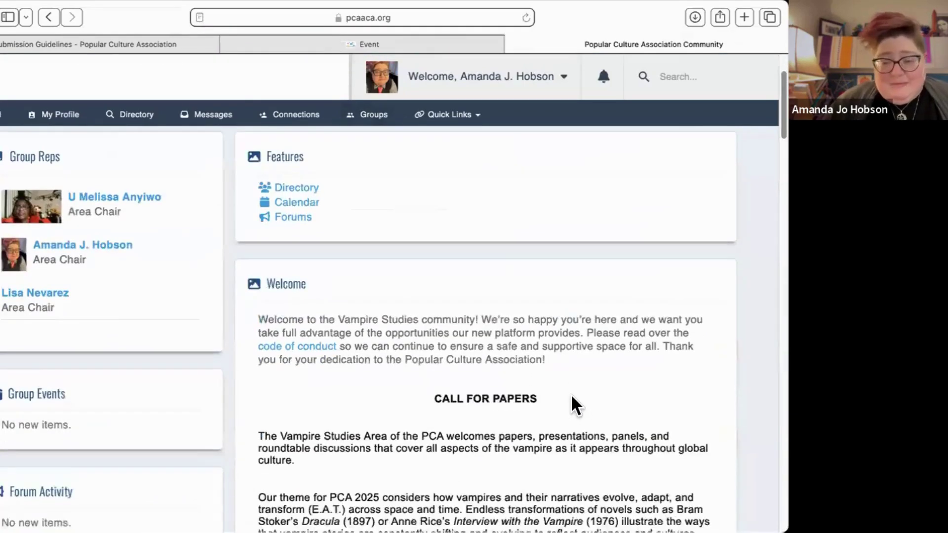
scroll(571, 402, "down", 5)
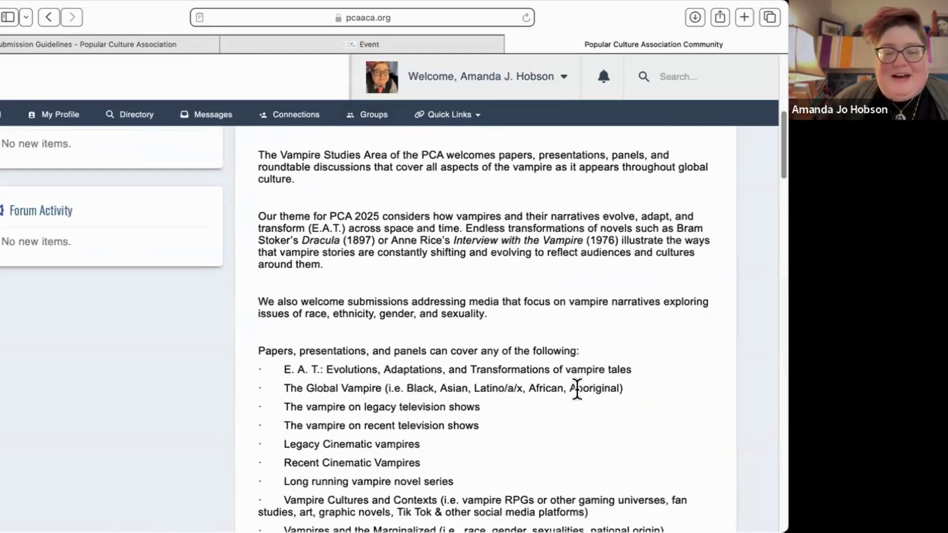
scroll(577, 387, "down", 3)
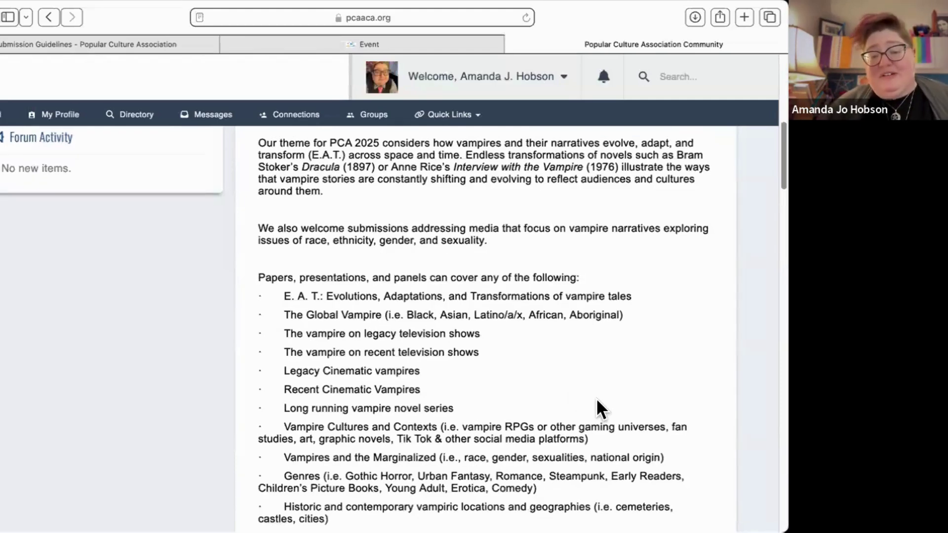
scroll(598, 400, "down", 1)
scroll(595, 399, "down", 7)
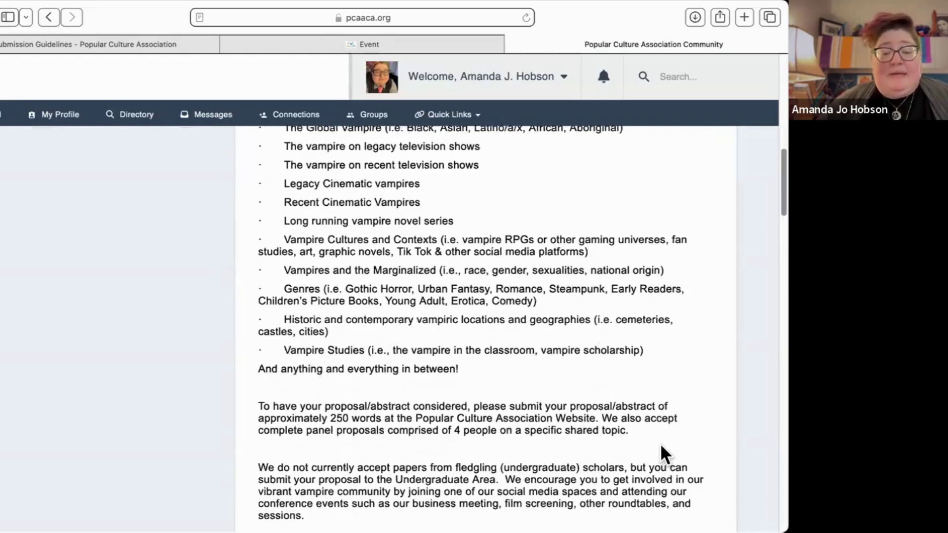
scroll(660, 444, "down", 1)
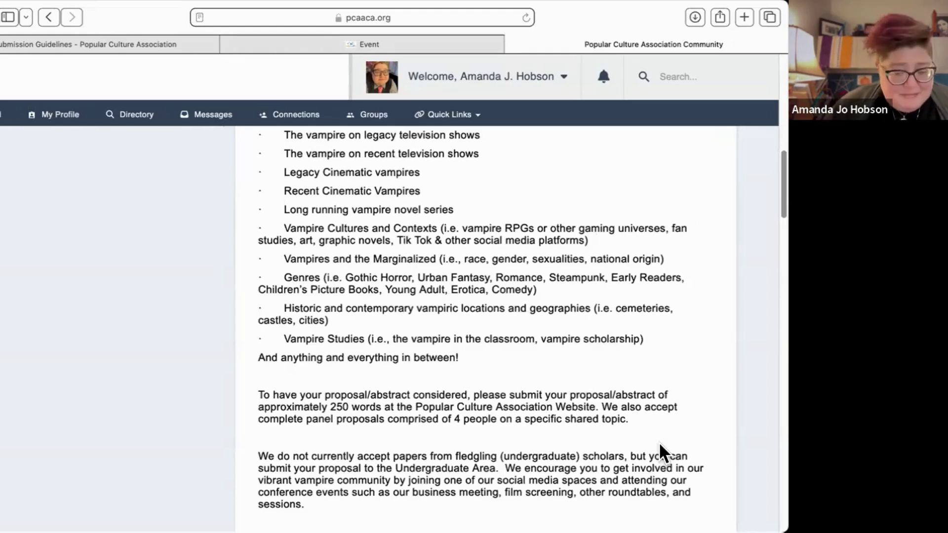
scroll(648, 448, "down", 3)
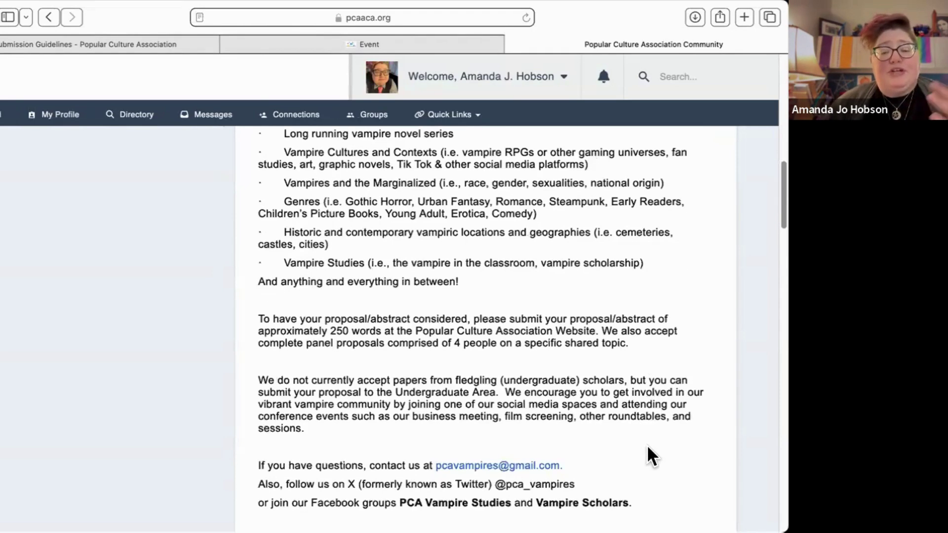
scroll(647, 450, "down", 2)
scroll(645, 447, "up", 4)
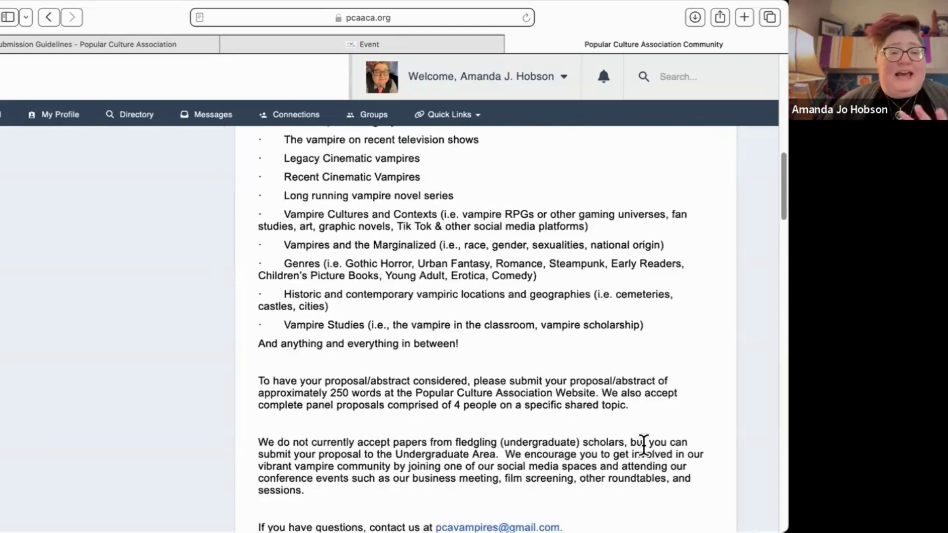
- Return from the Vampire Studies page to the member's groups and open the full list of available groups
scroll(643, 444, "up", 6)
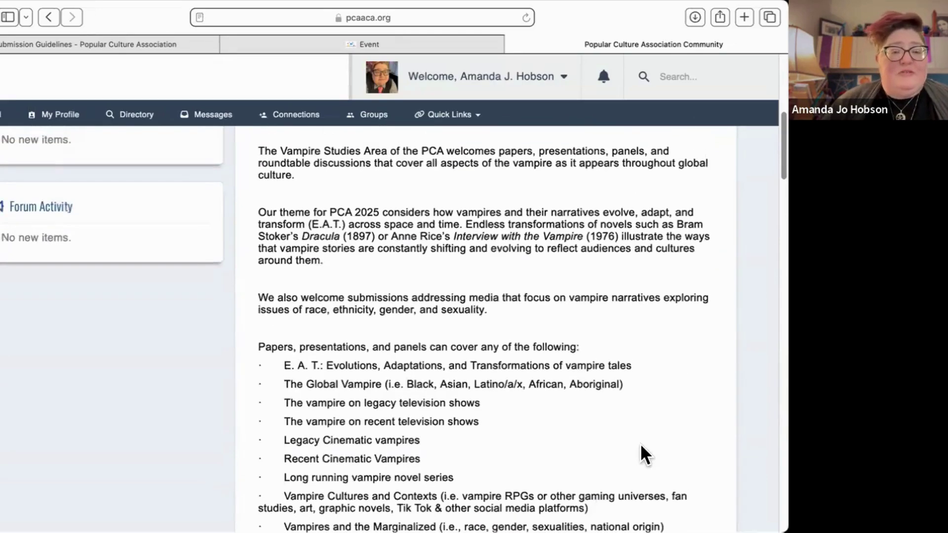
left_click(49, 16)
scroll(509, 325, "up", 15)
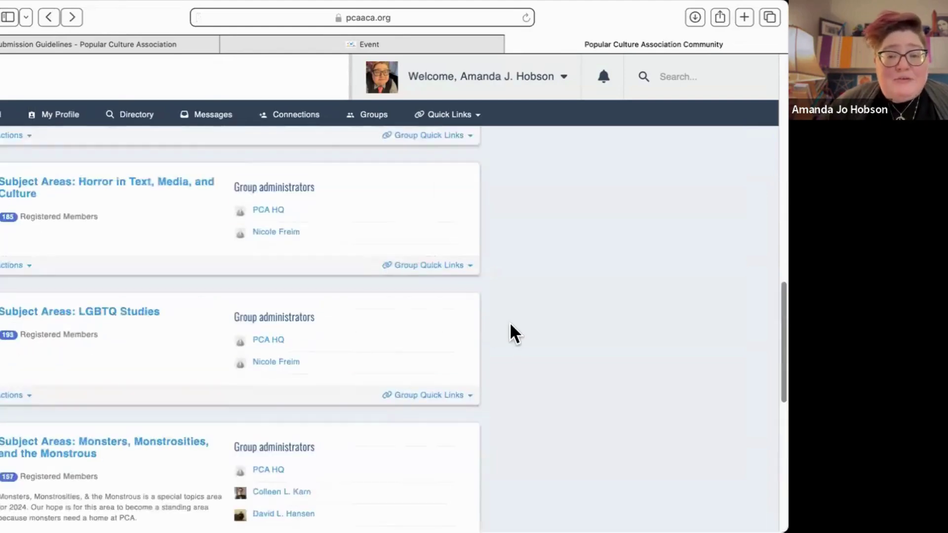
scroll(508, 331, "up", 4)
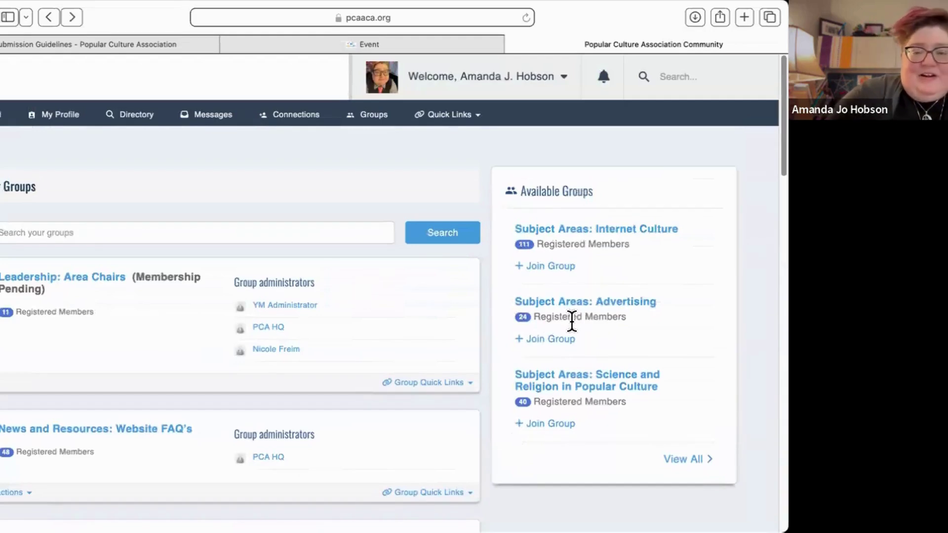
left_click(684, 459)
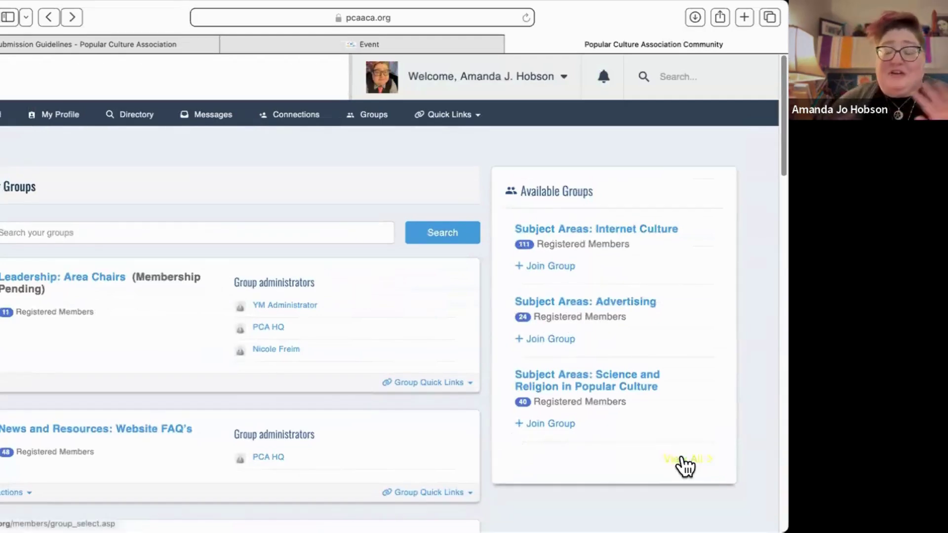
left_click(682, 460)
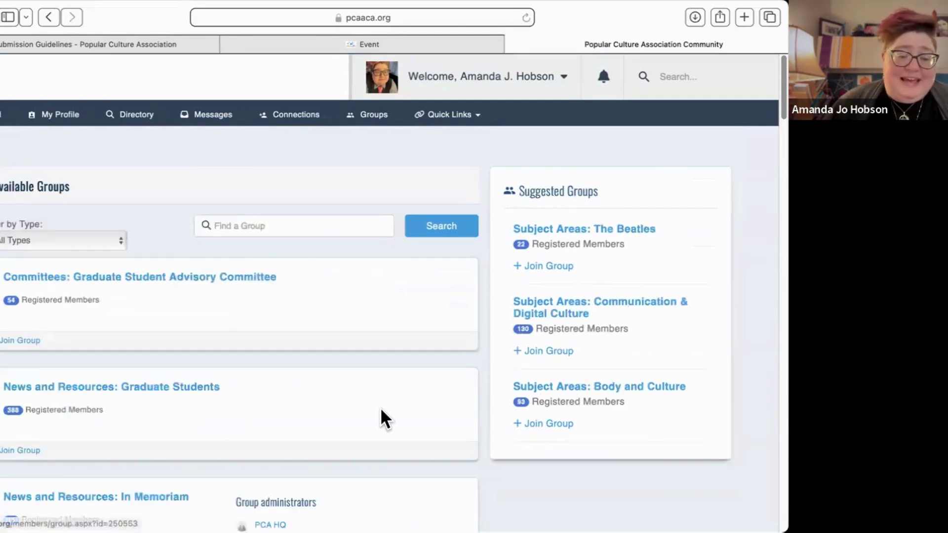
- Browse the available subject area groups, checking the "Choose an area" section of the Submission Guidelines in between
scroll(385, 410, "down", 1)
scroll(391, 405, "down", 10)
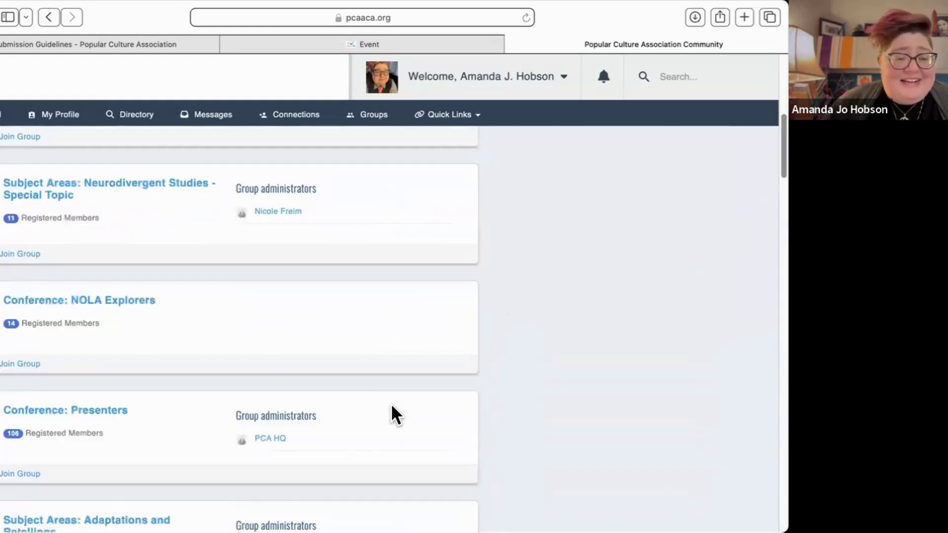
scroll(392, 410, "down", 8)
scroll(391, 410, "down", 1)
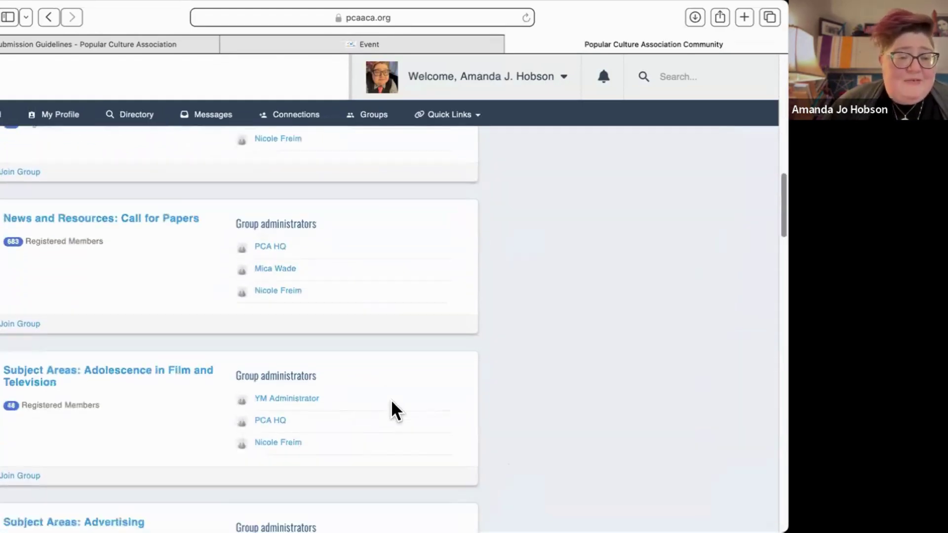
left_click(173, 46)
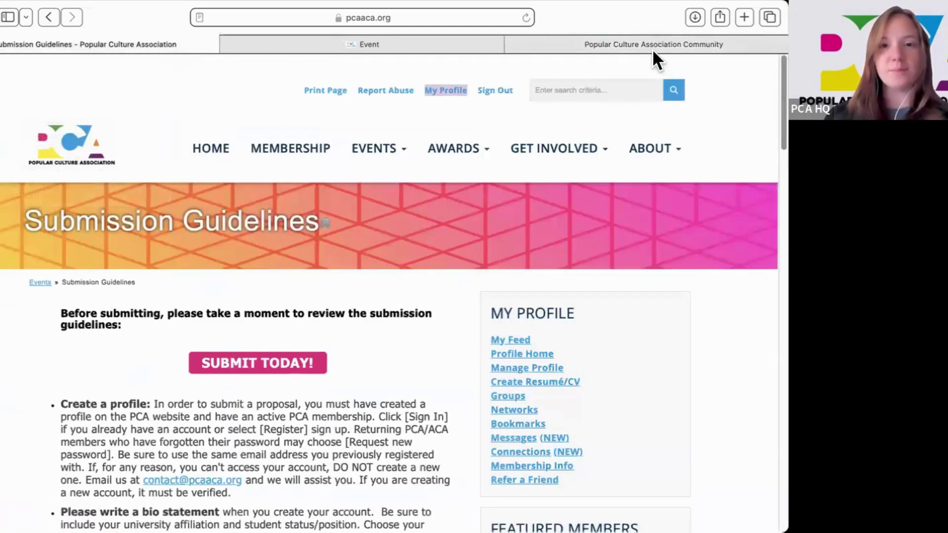
scroll(401, 378, "down", 7)
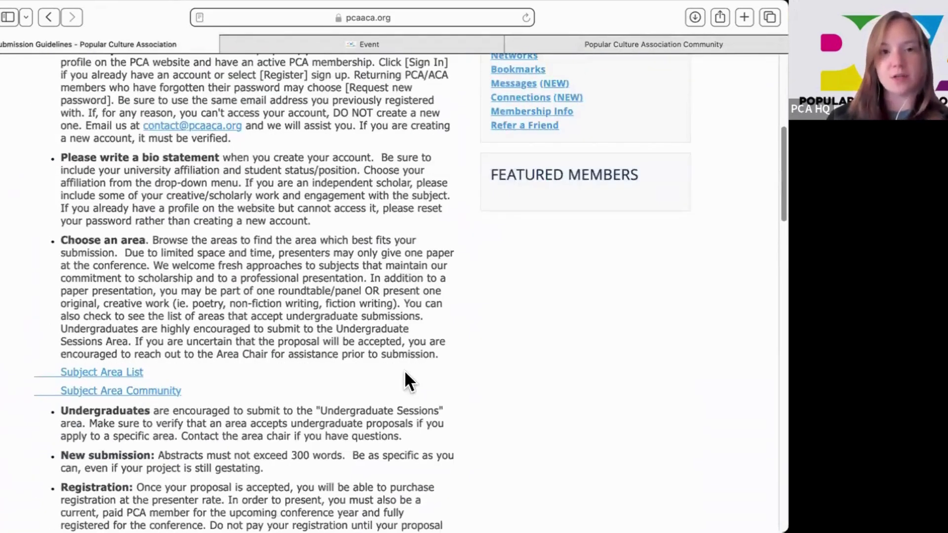
left_click(667, 45)
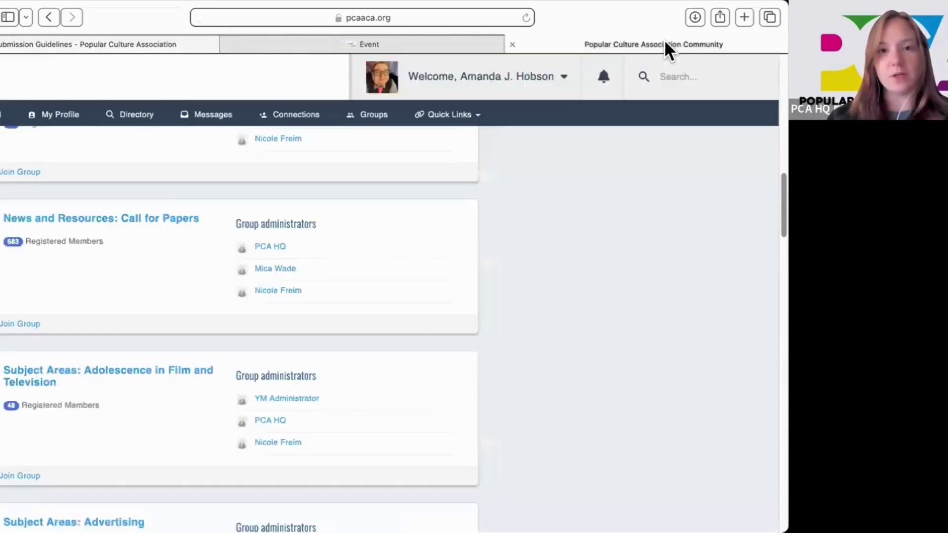
scroll(422, 261, "down", 3)
scroll(424, 267, "down", 10)
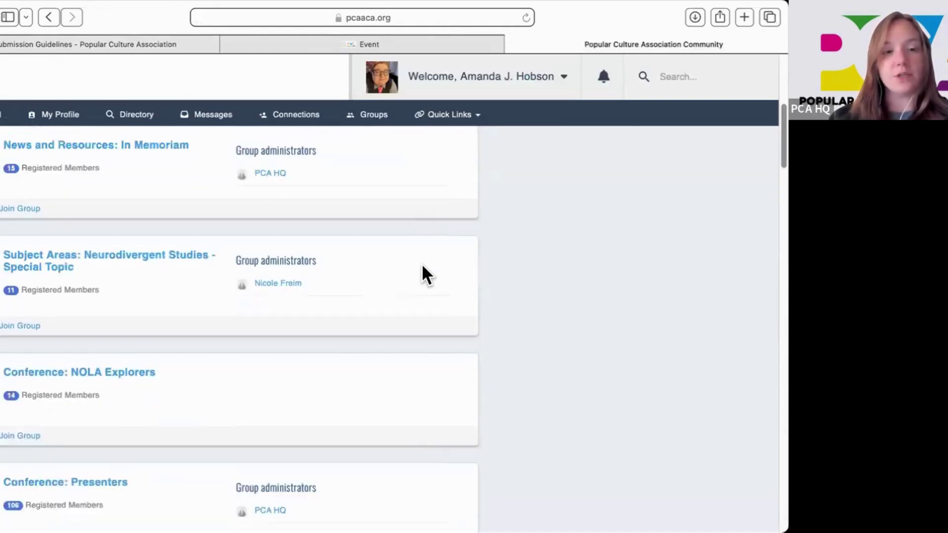
scroll(424, 266, "down", 10)
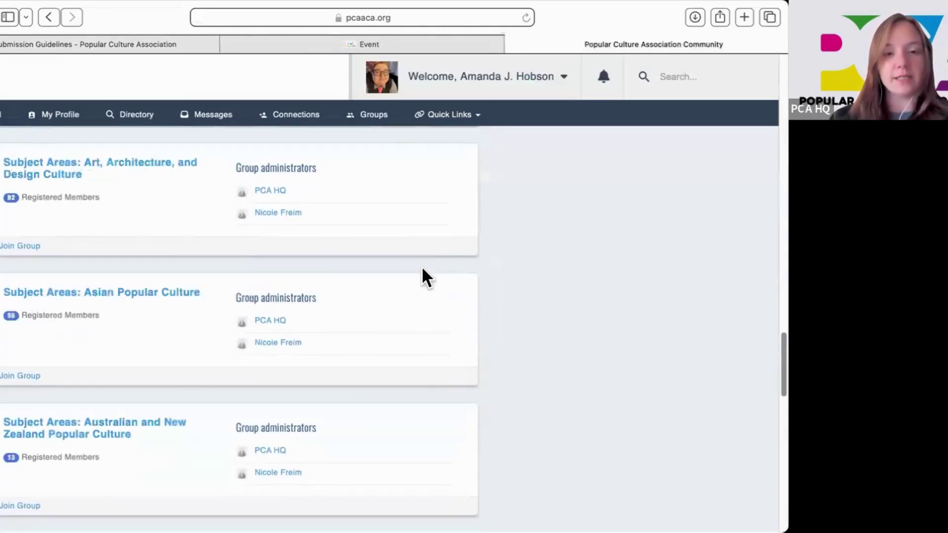
scroll(421, 268, "down", 15)
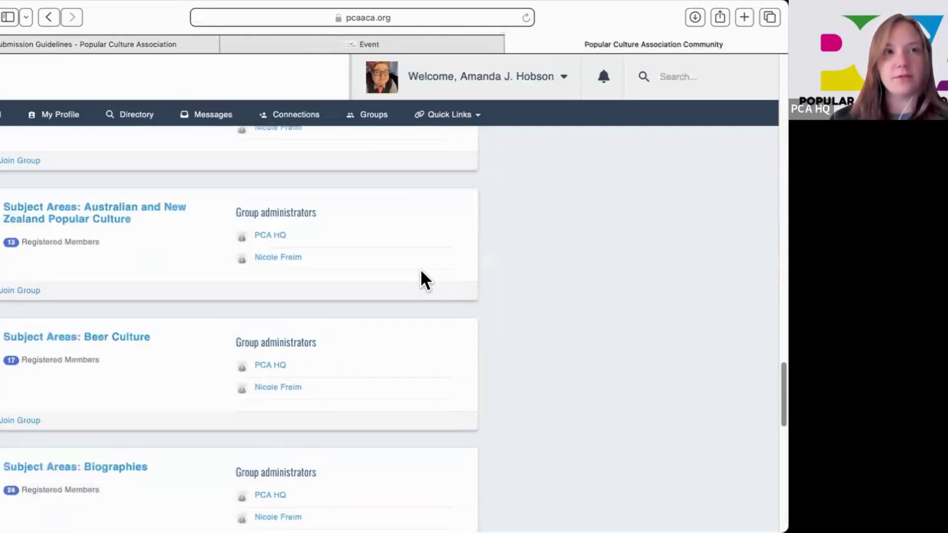
scroll(494, 281, "up", 20)
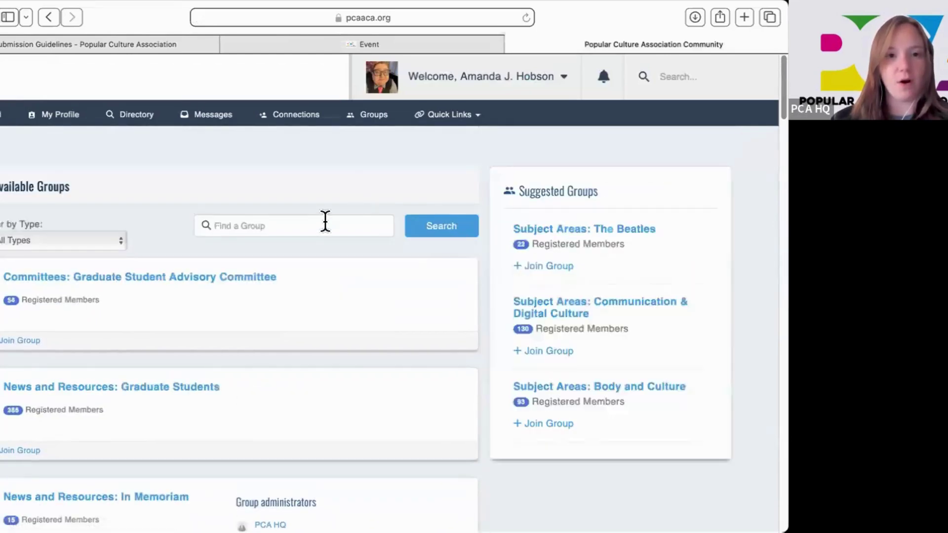
- Search the available groups for "vampire"
left_click(325, 220)
type("vam")
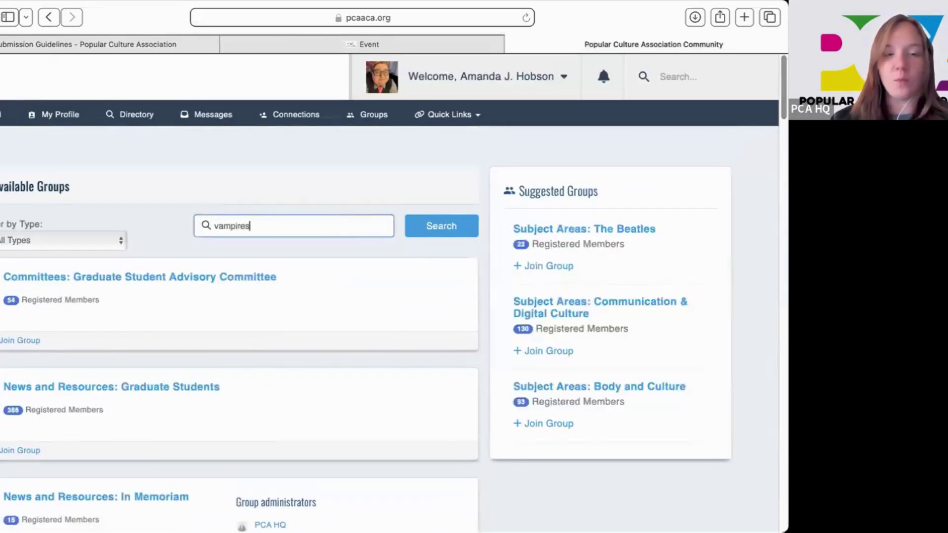
type("pires")
key("BackSpace")
left_click(439, 234)
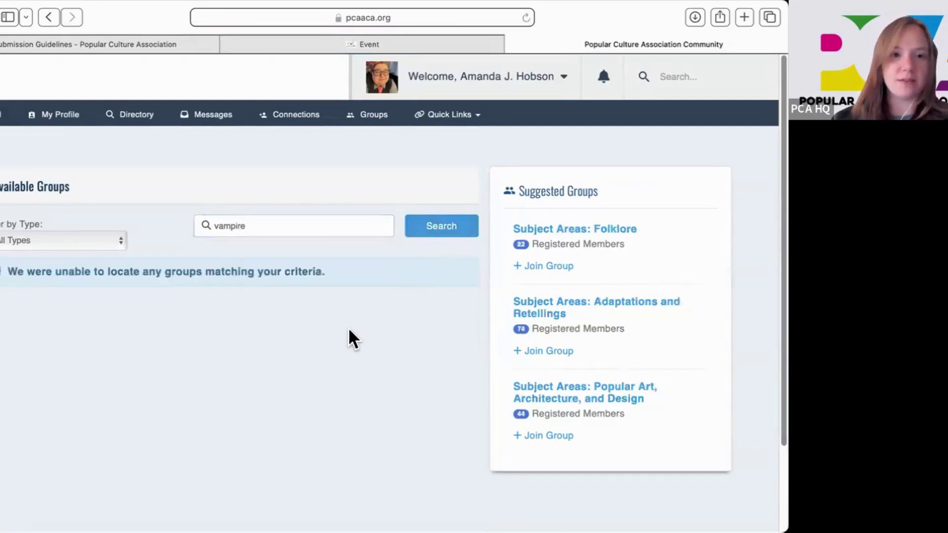
- Return to the member's groups and look through the joined subject area groups and the Available Groups suggestions
left_click(372, 116)
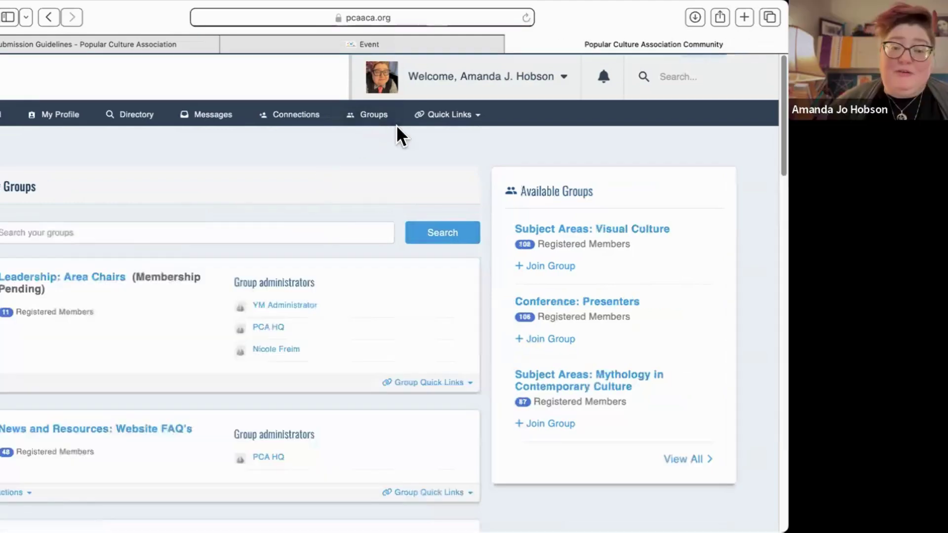
scroll(398, 348, "down", 15)
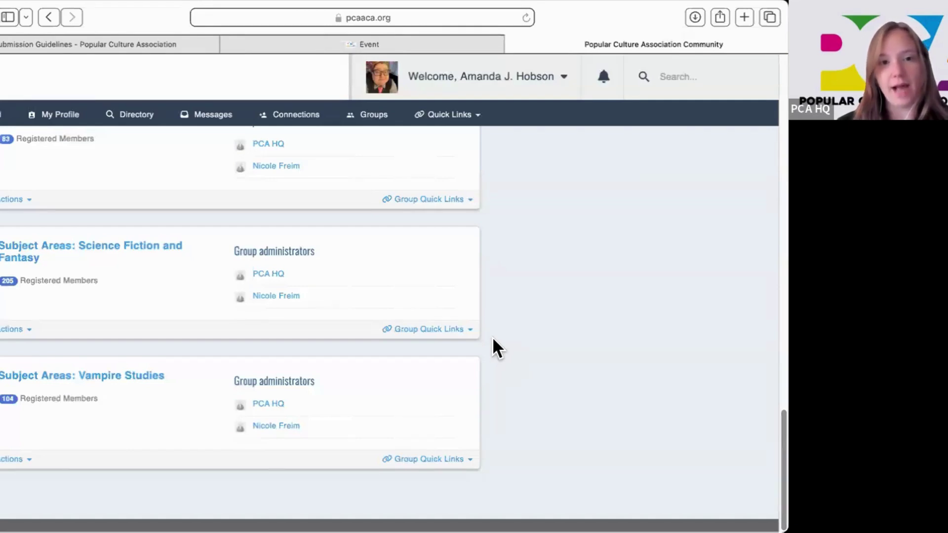
scroll(527, 338, "up", 8)
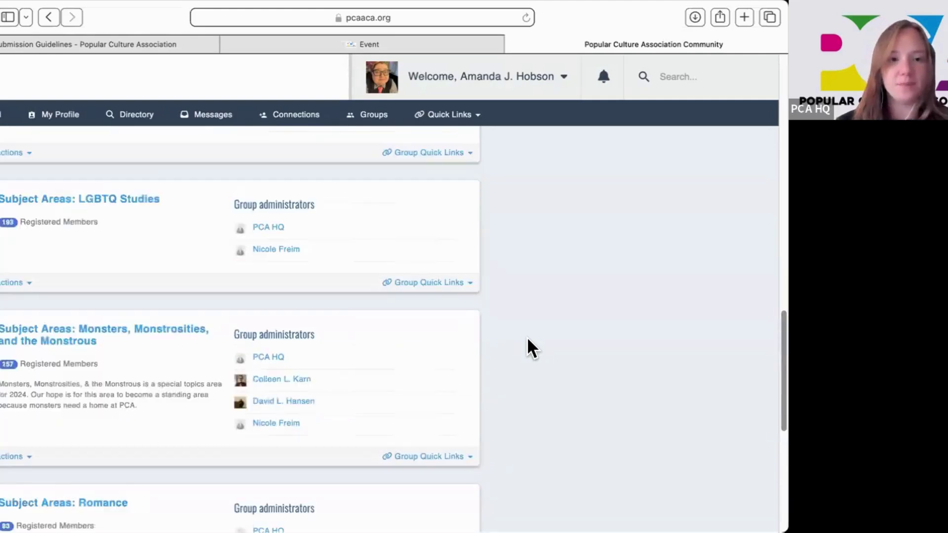
scroll(526, 356, "up", 3)
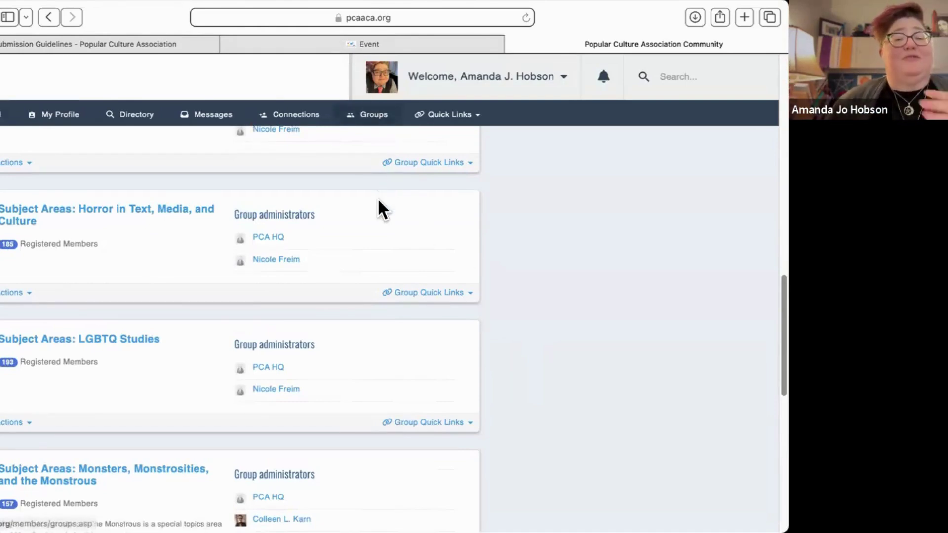
scroll(522, 310, "down", 10)
scroll(526, 311, "up", 20)
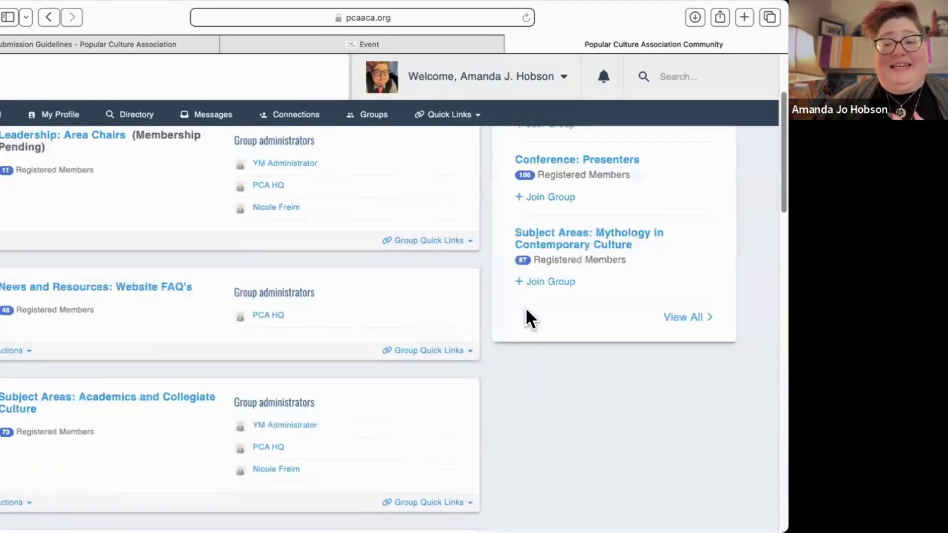
scroll(527, 311, "up", 5)
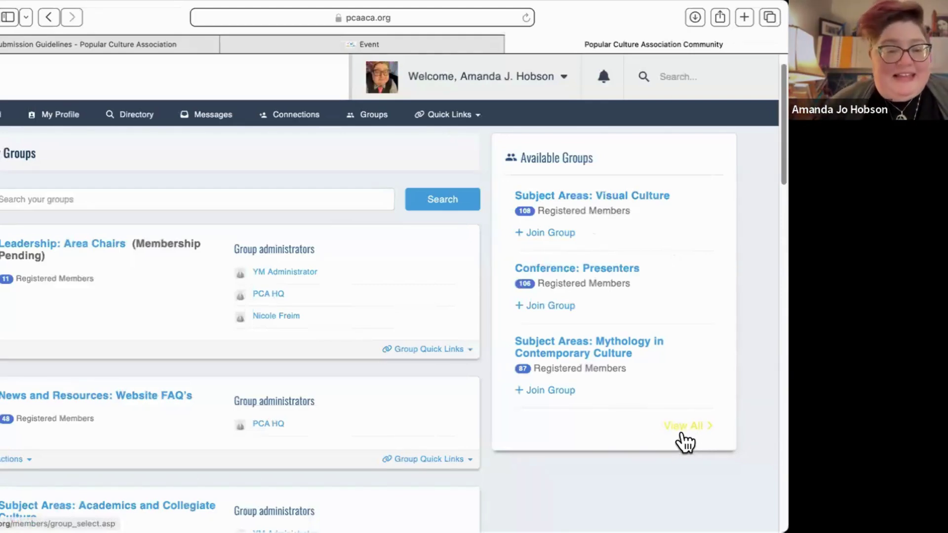
scroll(476, 417, "up", 2)
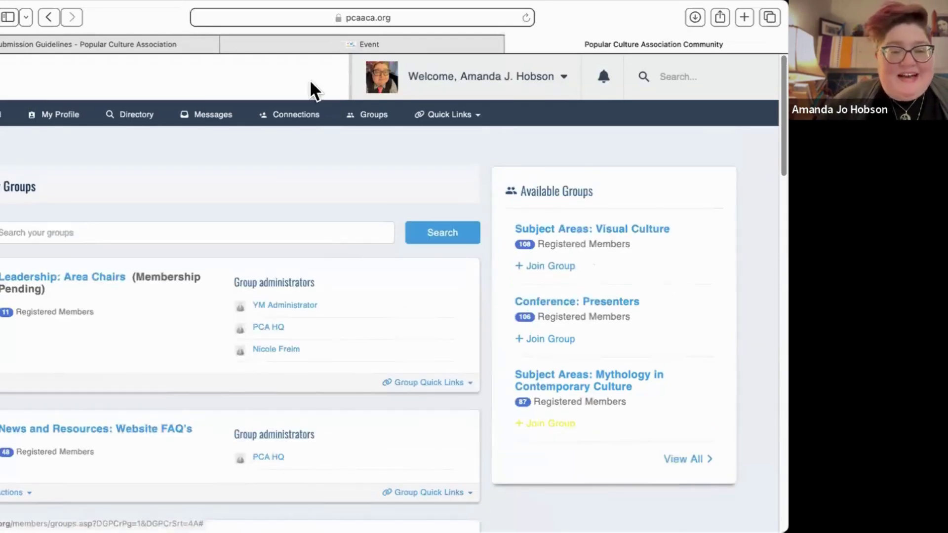
- Start a proposal submission from the Submission Guidelines page and sign in to the PCA account
left_click(181, 43)
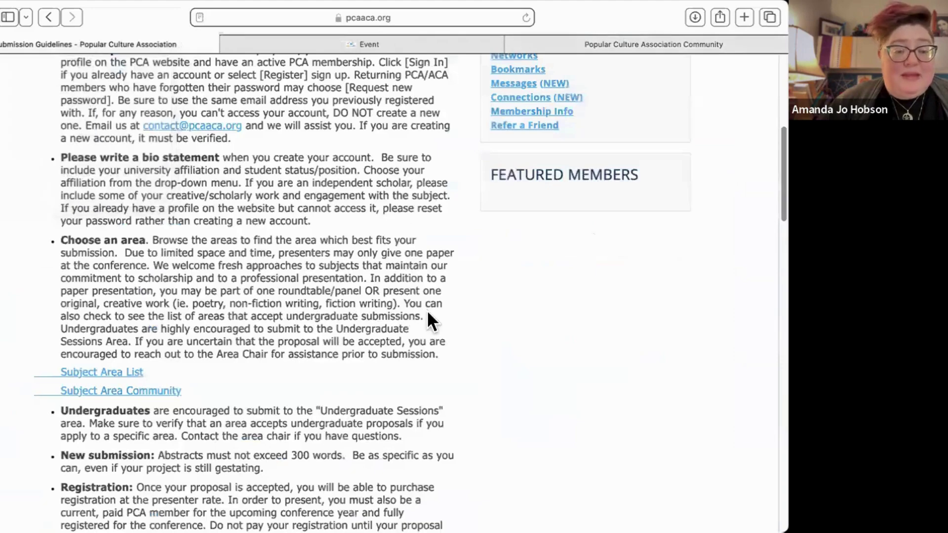
scroll(425, 311, "up", 5)
scroll(419, 313, "up", 3)
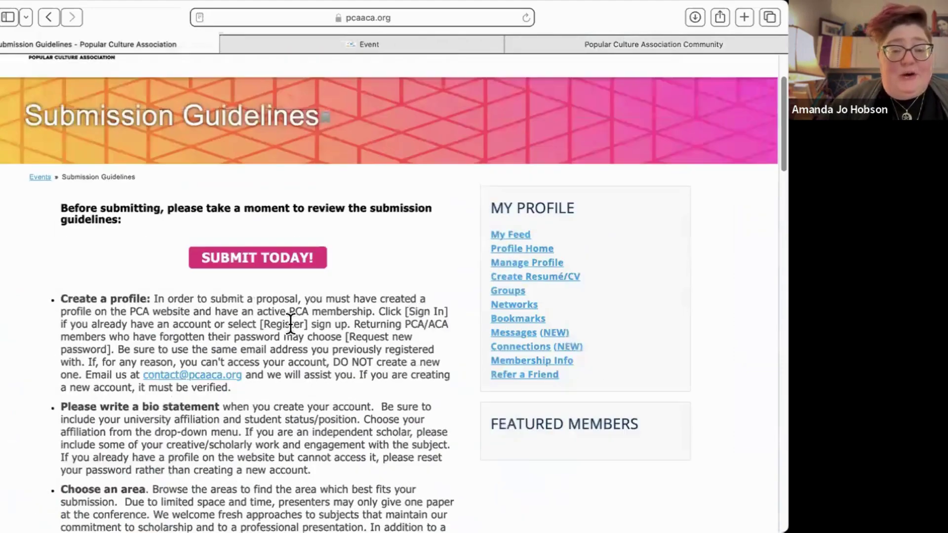
left_click(271, 262)
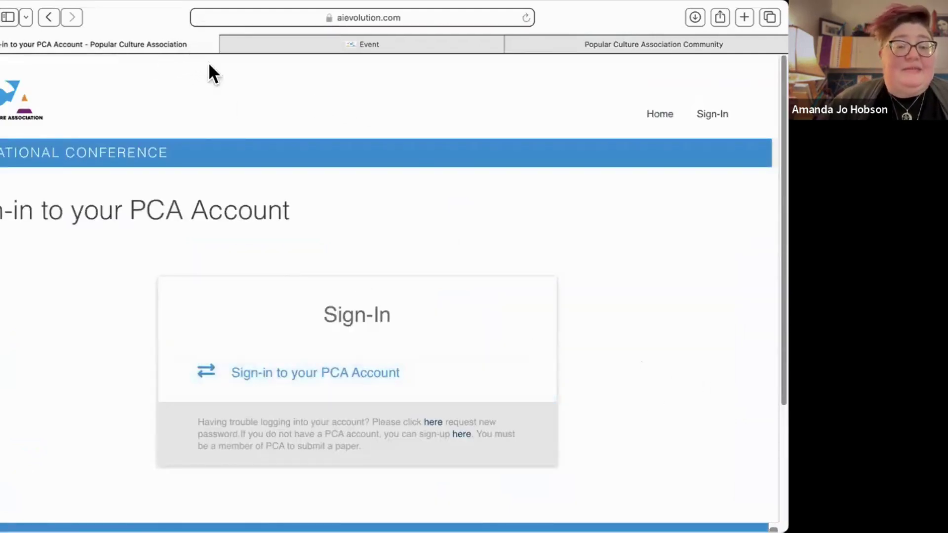
left_click(357, 380)
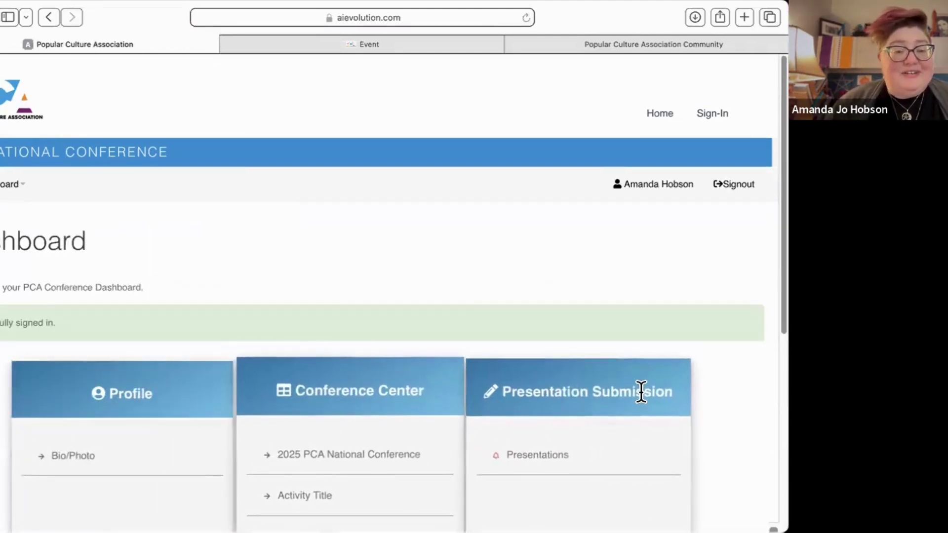
- Look over the conference dashboard sections and open the Bio/Photo page of the profile
scroll(641, 391, "down", 1)
scroll(733, 415, "down", 5)
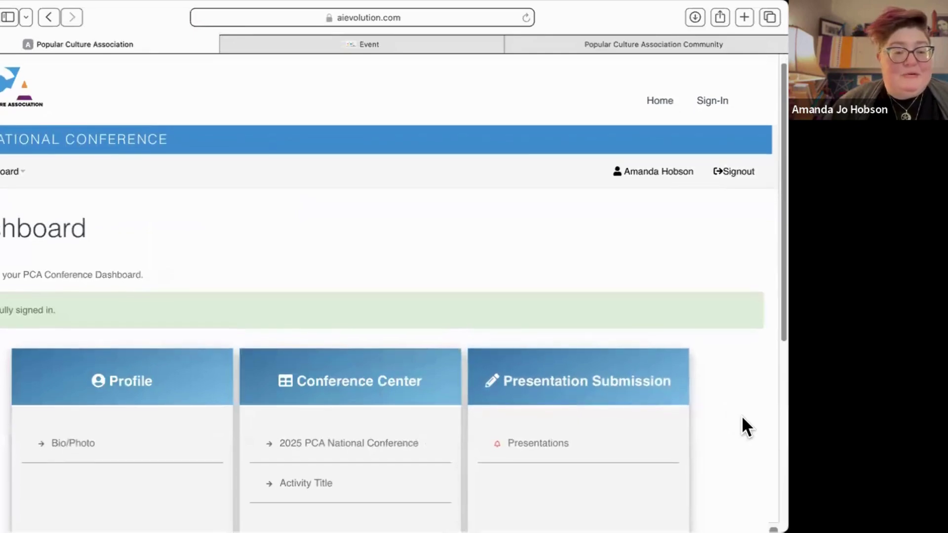
scroll(741, 416, "up", 1)
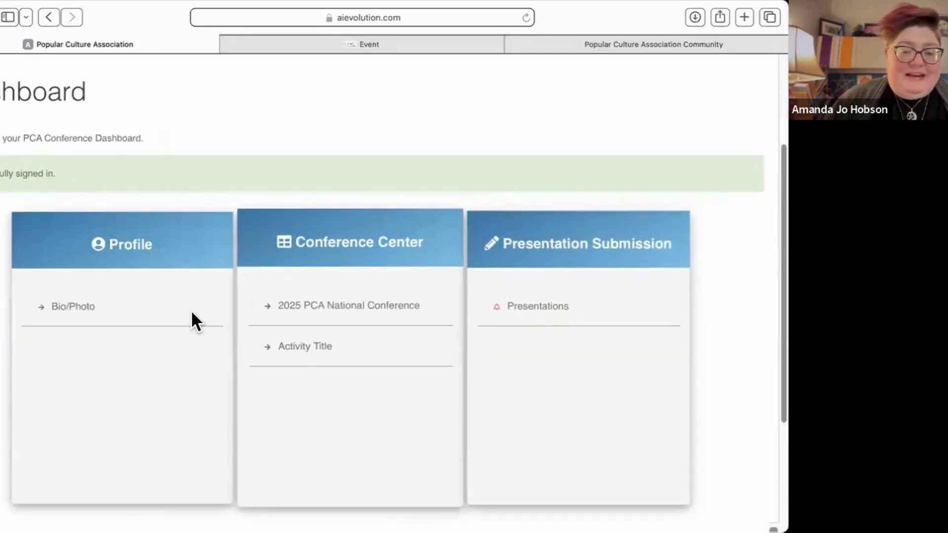
scroll(642, 350, "down", 1)
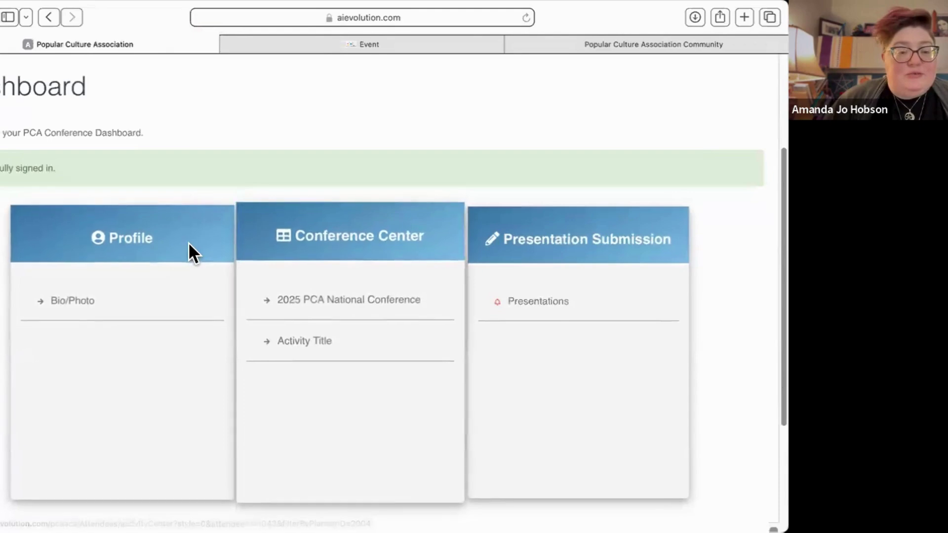
left_click(94, 299)
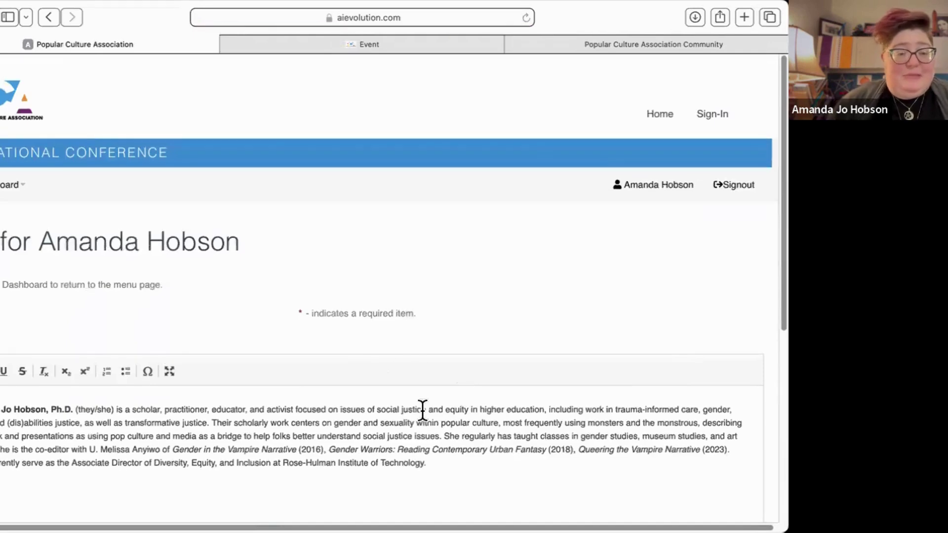
- Review the bio text and photo upload options, briefly checking the community groups page before returning to the bio
scroll(529, 422, "down", 2)
scroll(533, 420, "down", 1)
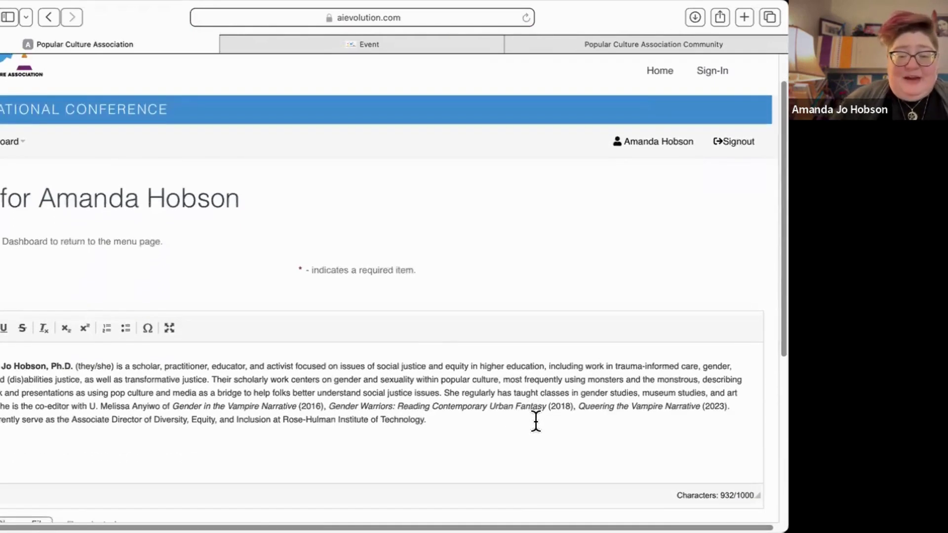
scroll(536, 421, "down", 10)
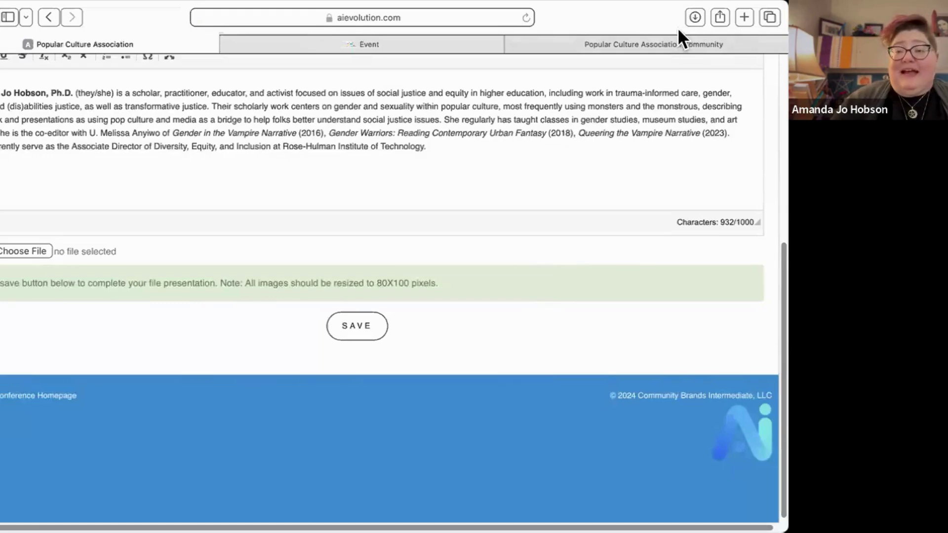
left_click(662, 44)
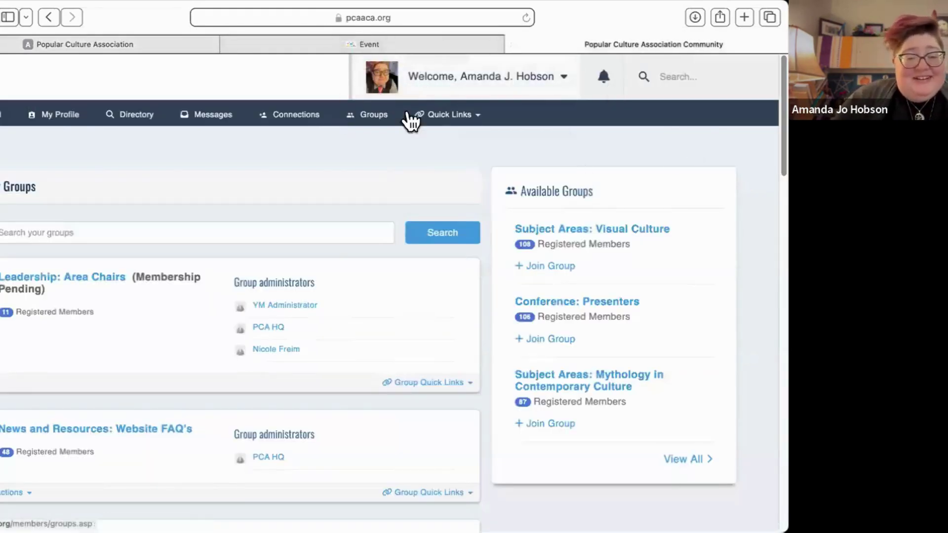
left_click(166, 45)
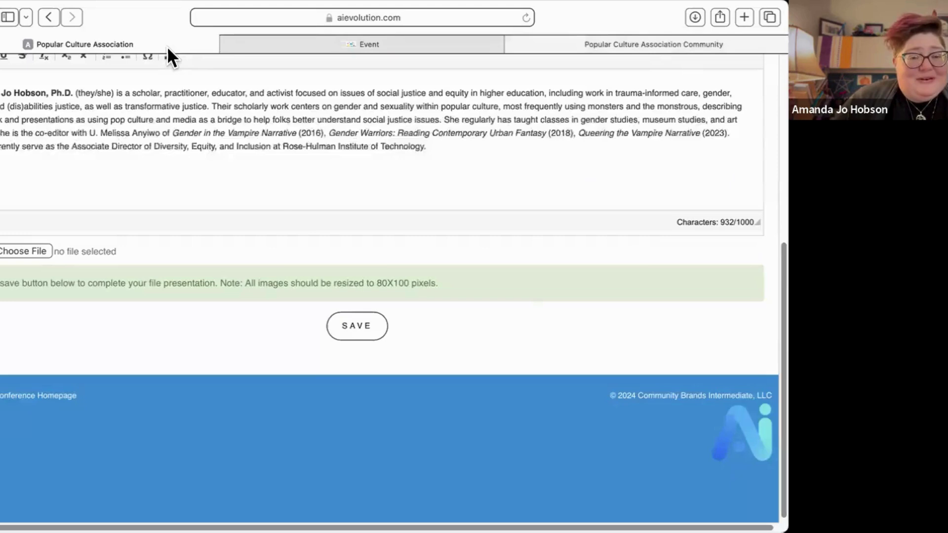
- Save the bio in the conference profile and look over the resulting profile page
left_click(360, 330)
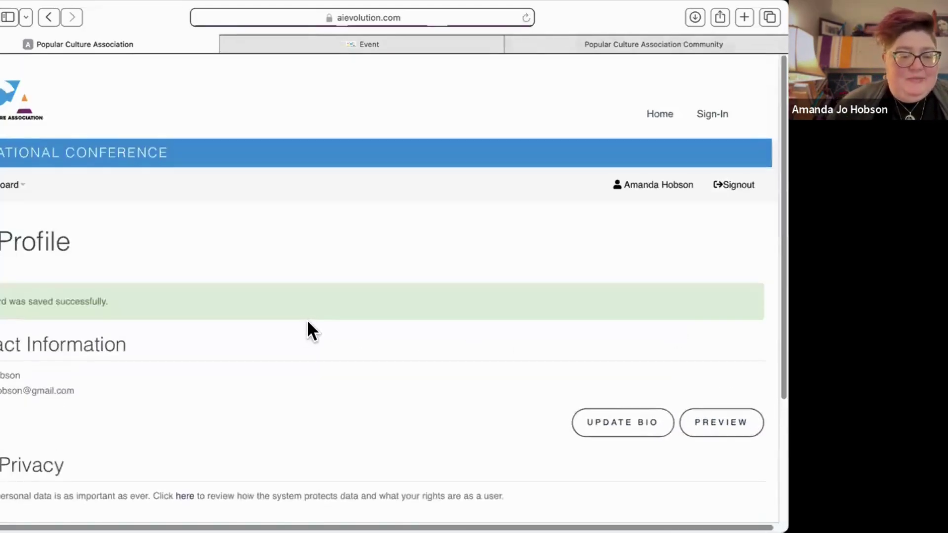
scroll(384, 342, "down", 3)
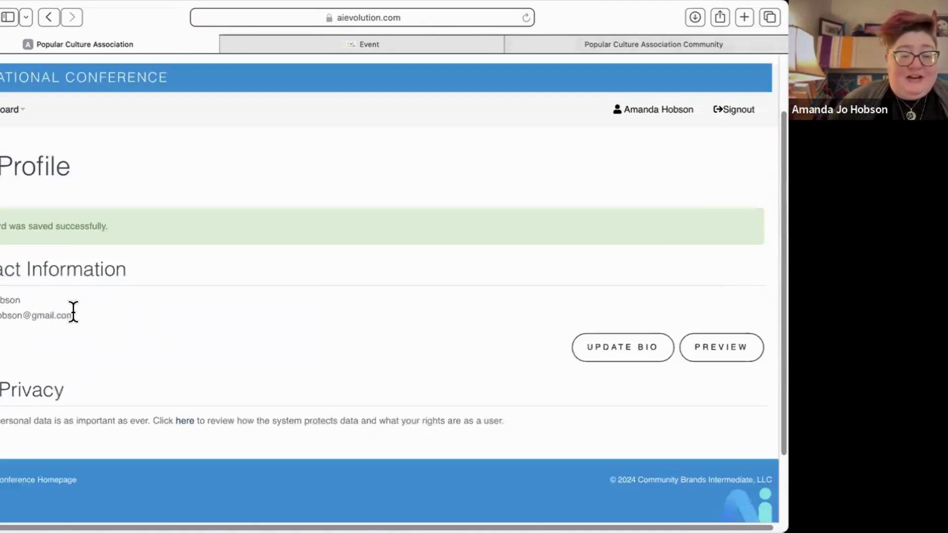
scroll(471, 348, "up", 3)
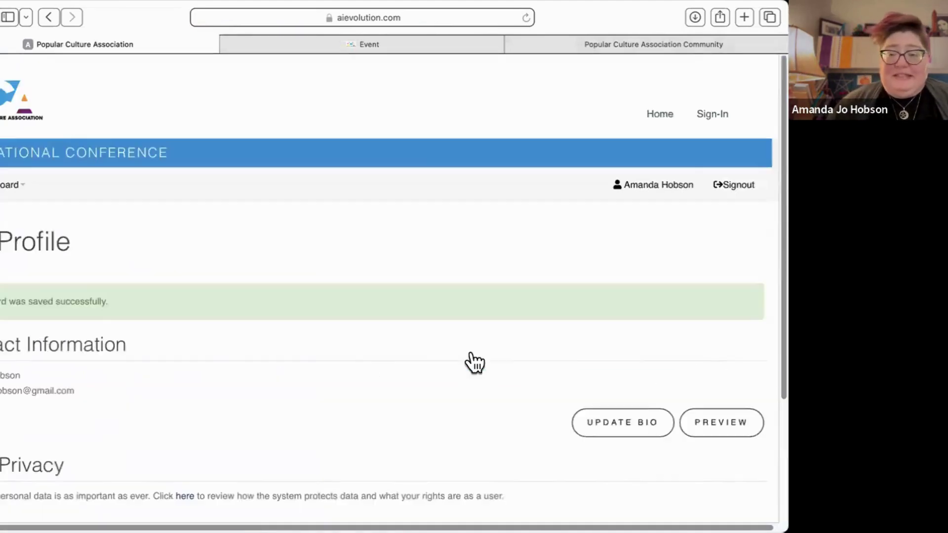
- Visit the association's home page and the member's community profile, and return to the conference profile
left_click(657, 123)
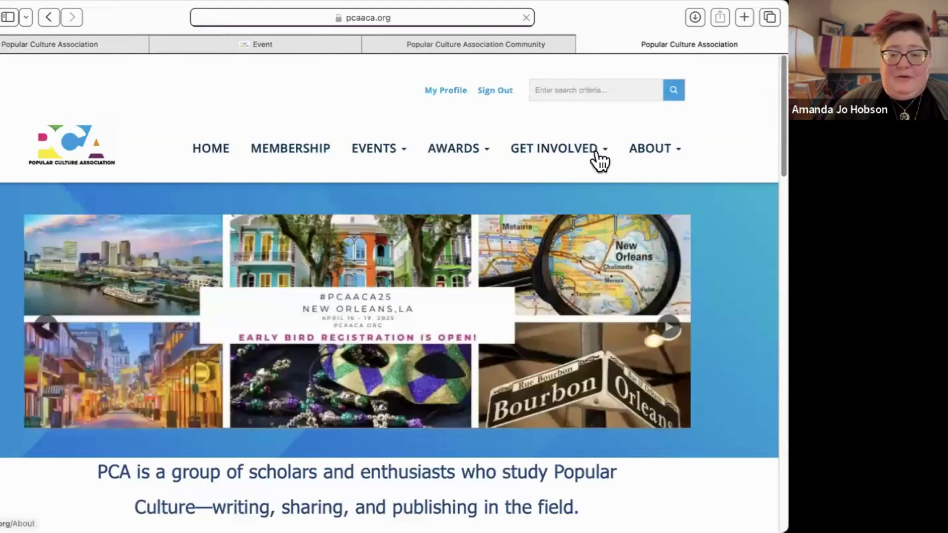
left_click(450, 93)
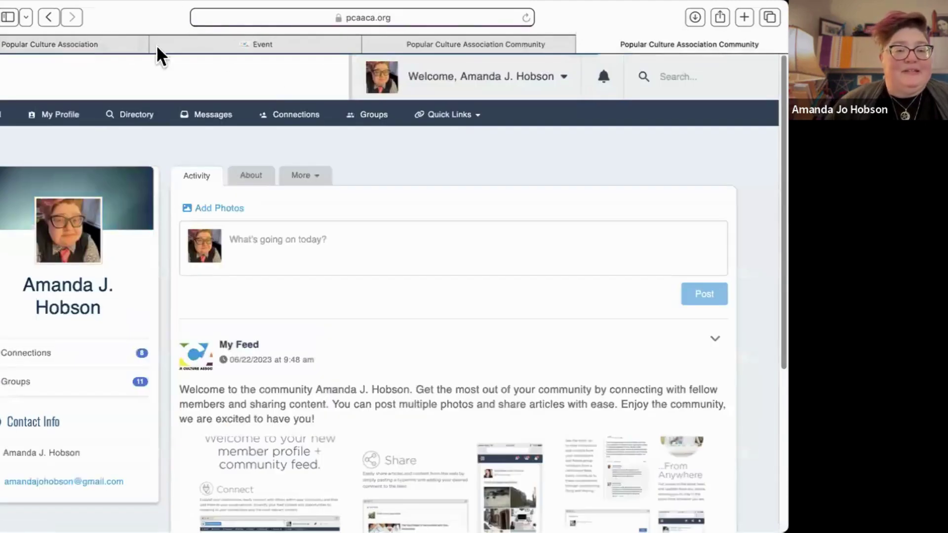
left_click(112, 44)
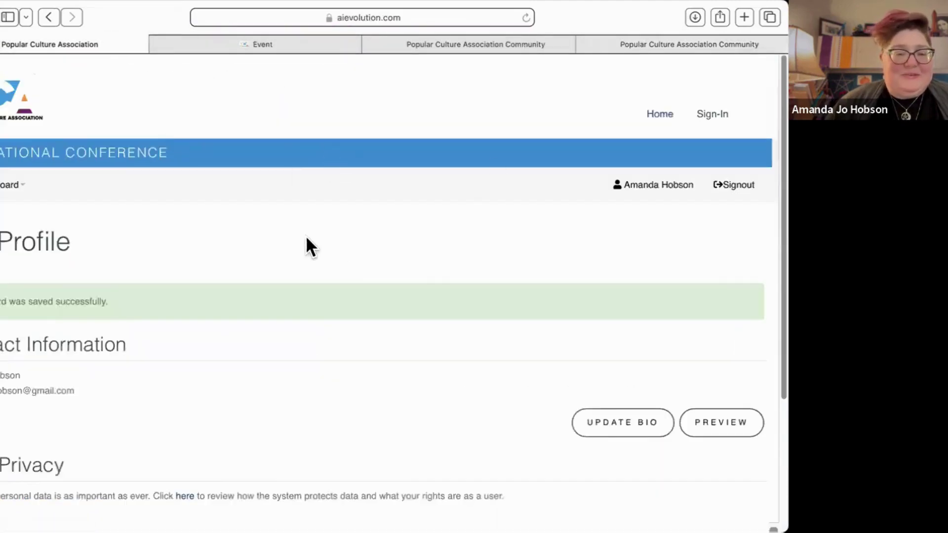
- From the conference dashboard's Presentations area, create a new presentation for the 2025 PCA National Conference
left_click(8, 186)
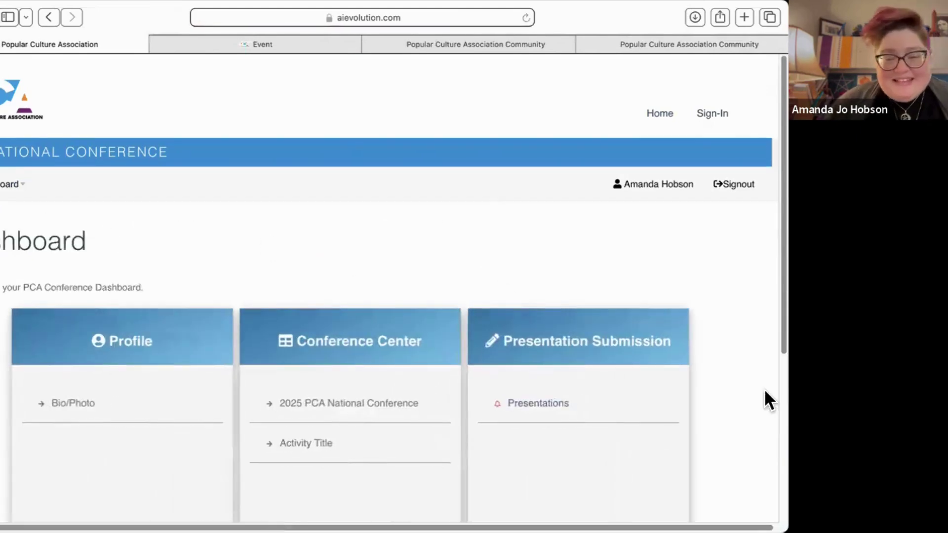
left_click(538, 402)
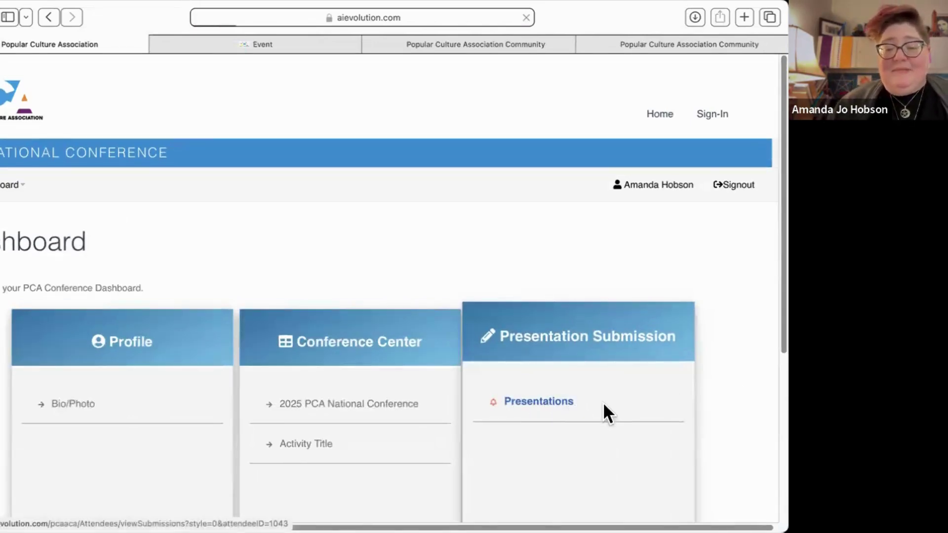
scroll(543, 276, "down", 1)
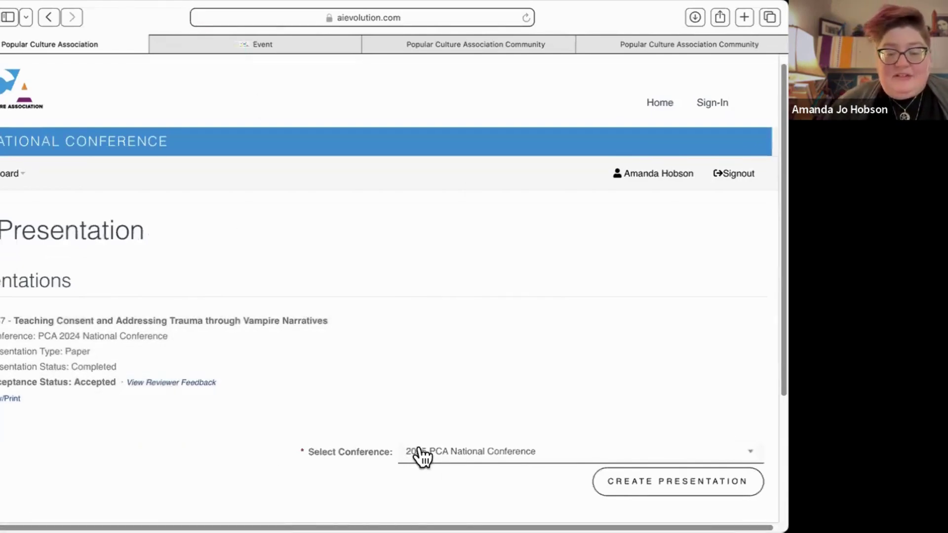
left_click(681, 491)
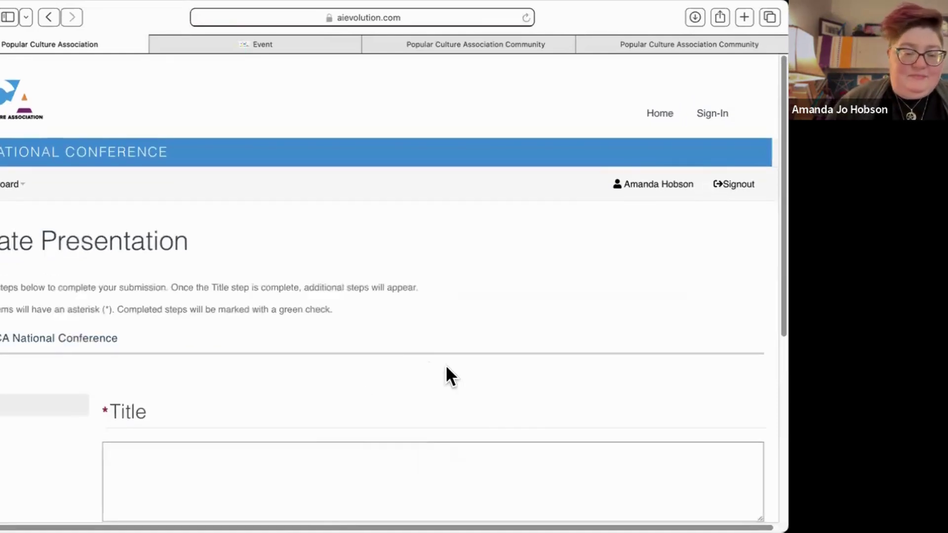
- Title the presentation "Chelsea Quinn Yarbro", set its presentation type to Paper, and save it
scroll(461, 388, "down", 3)
left_click(420, 391)
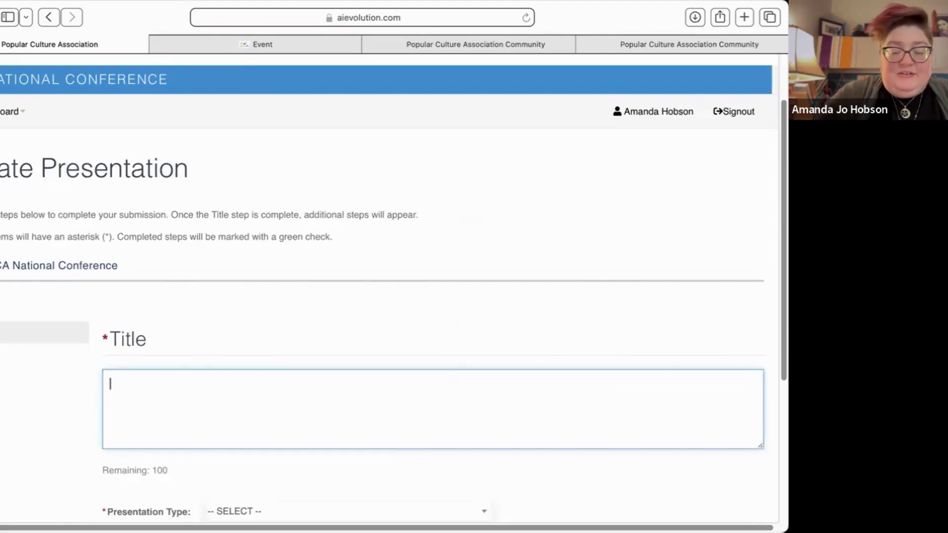
type("Chelsea Quinn Yarbro")
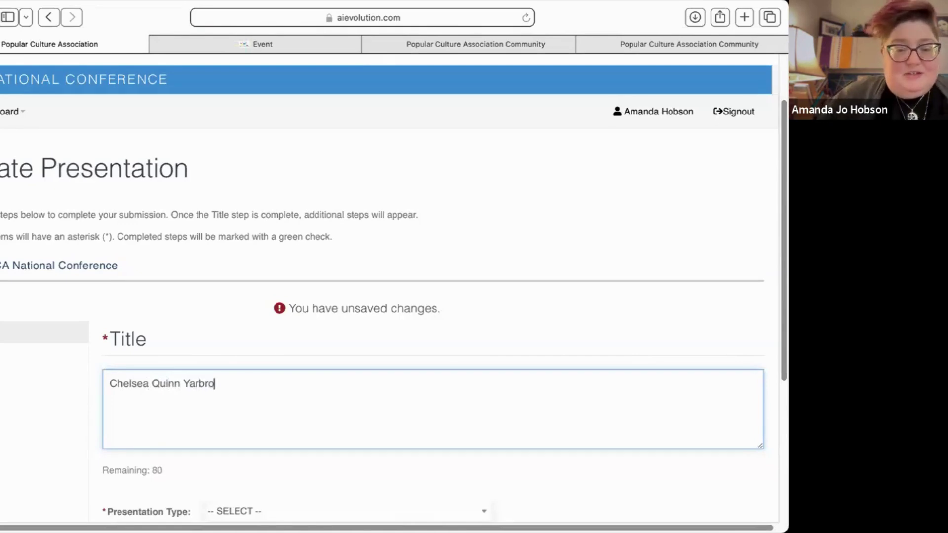
scroll(494, 394, "down", 3)
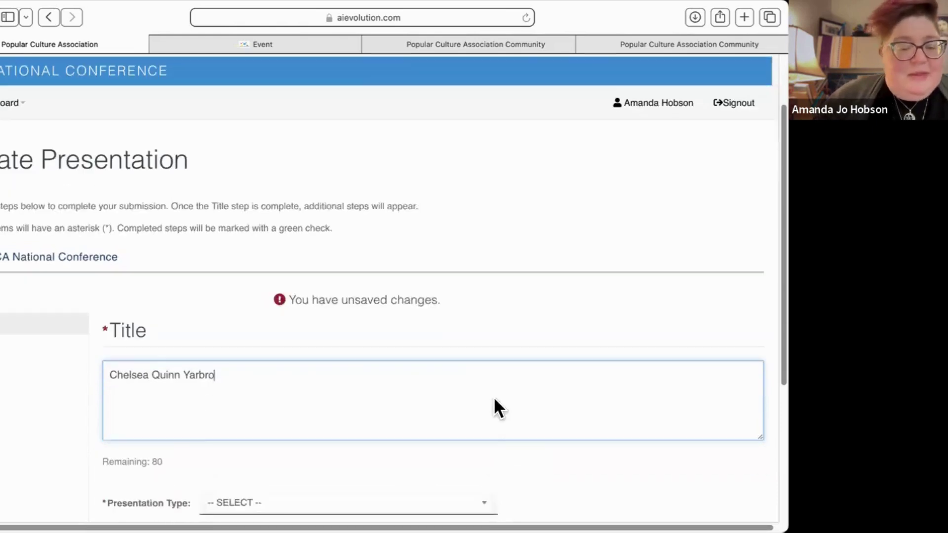
left_click(473, 425)
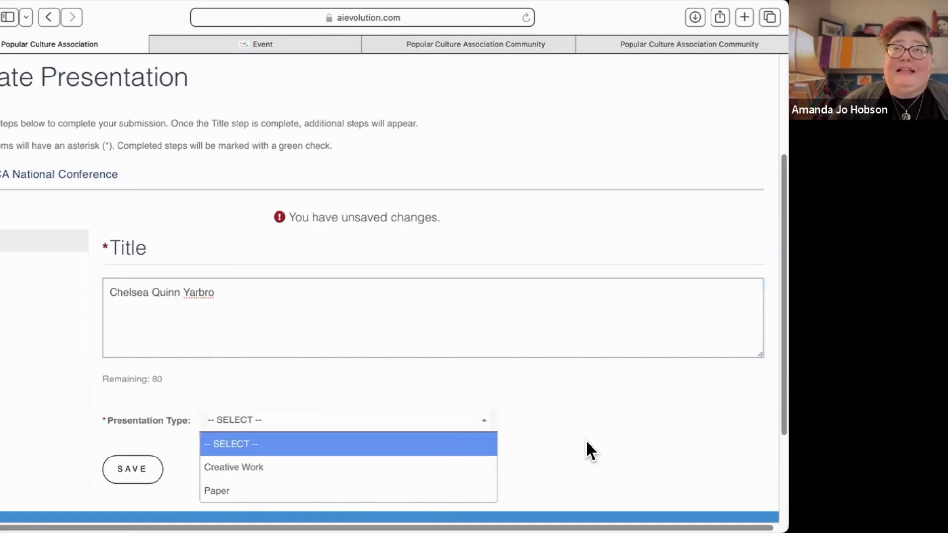
left_click(373, 492)
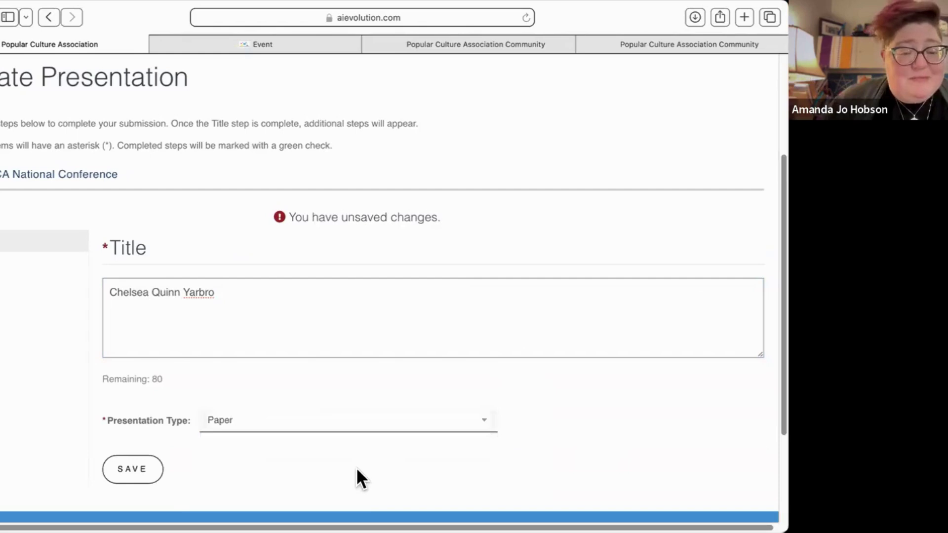
left_click(147, 473)
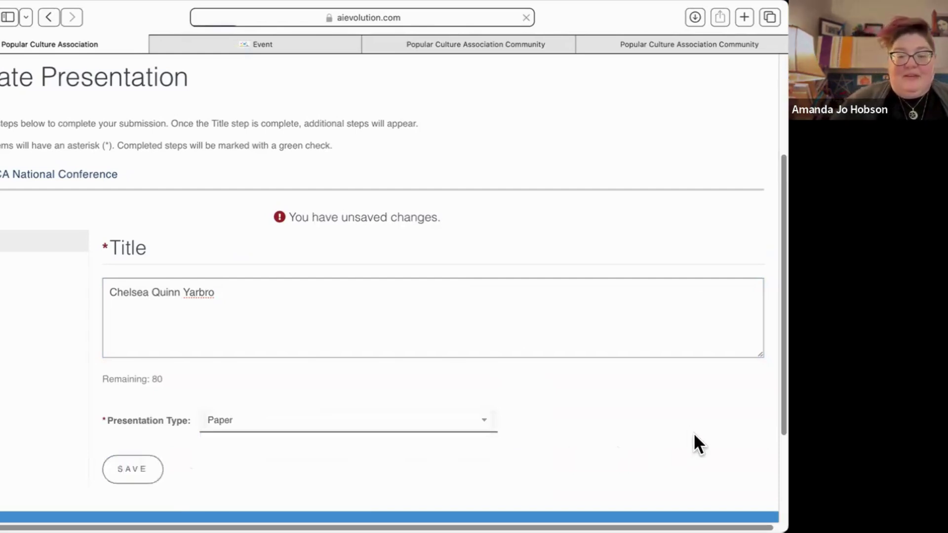
- Save the Title step of the submission and proceed to the Presenter(s) step
scroll(644, 435, "down", 5)
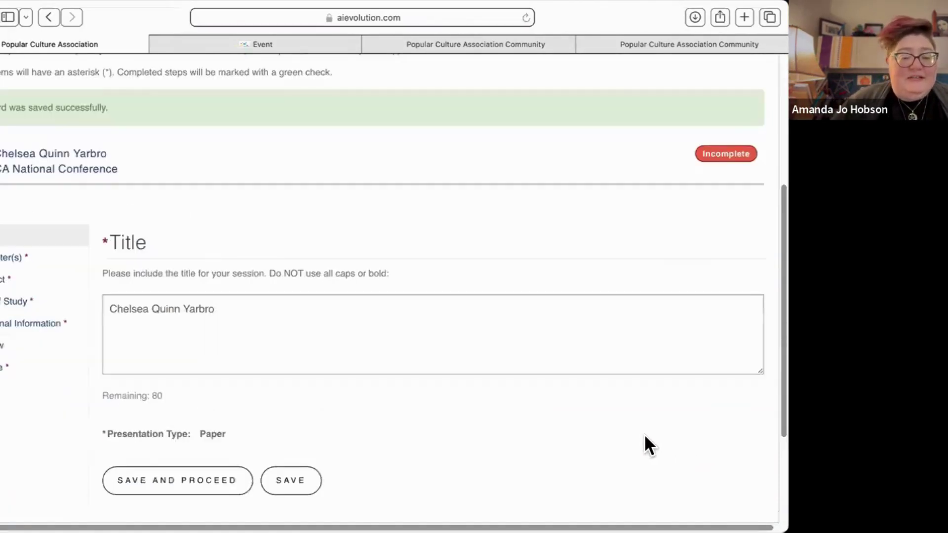
scroll(645, 434, "down", 1)
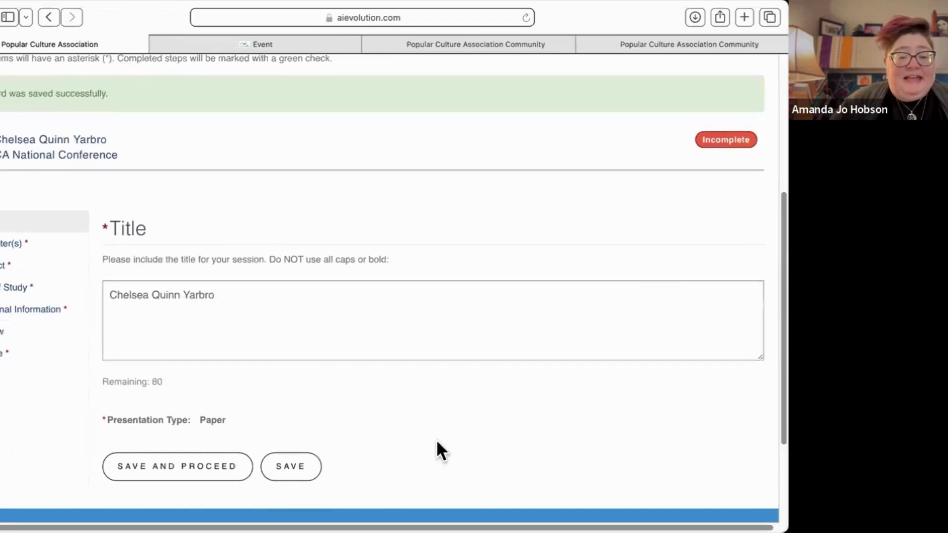
left_click(207, 474)
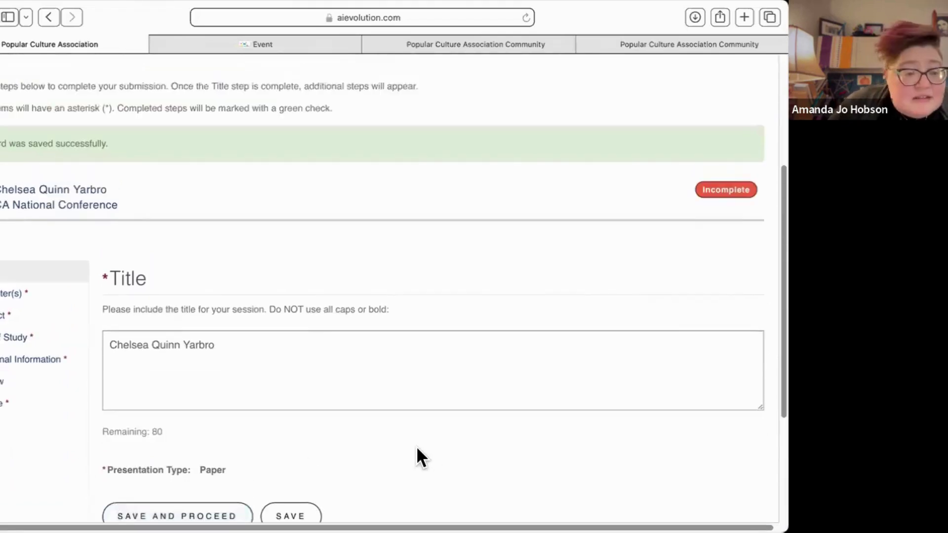
scroll(416, 446, "down", 5)
left_click(205, 327)
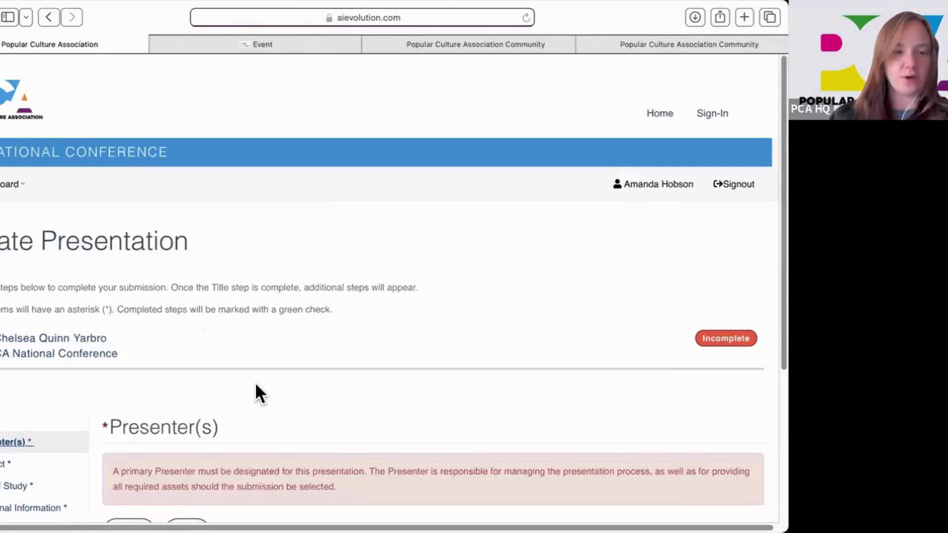
- Try to designate the signed-in member as the primary presenter of the submission
scroll(264, 408, "down", 2)
scroll(118, 415, "down", 1)
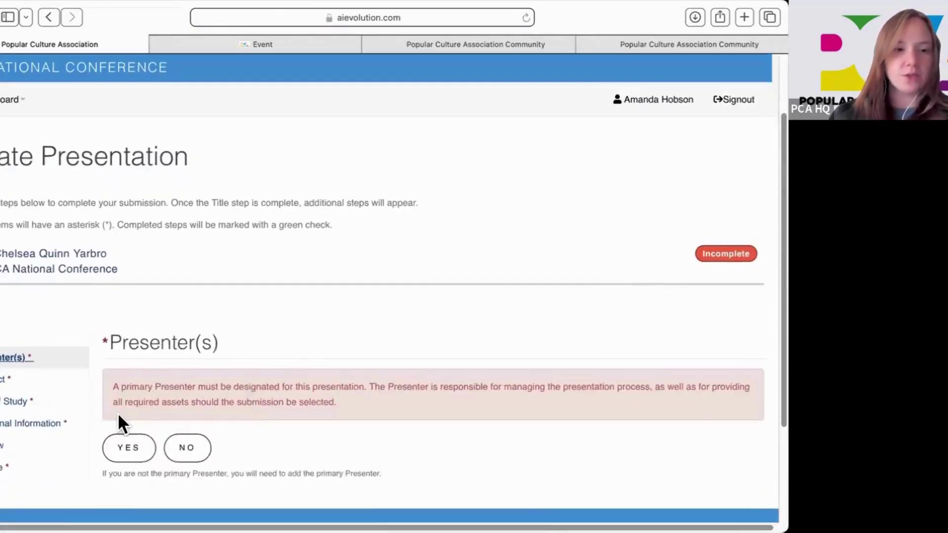
left_click(129, 448)
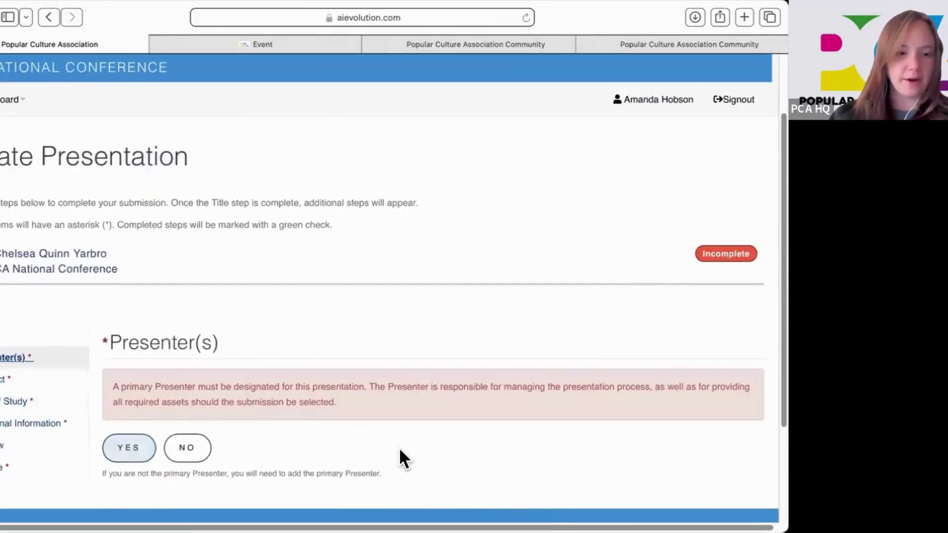
- Look over the Abstract step and its length limit, rechecking the Presenter(s) step in between
left_click(2, 382)
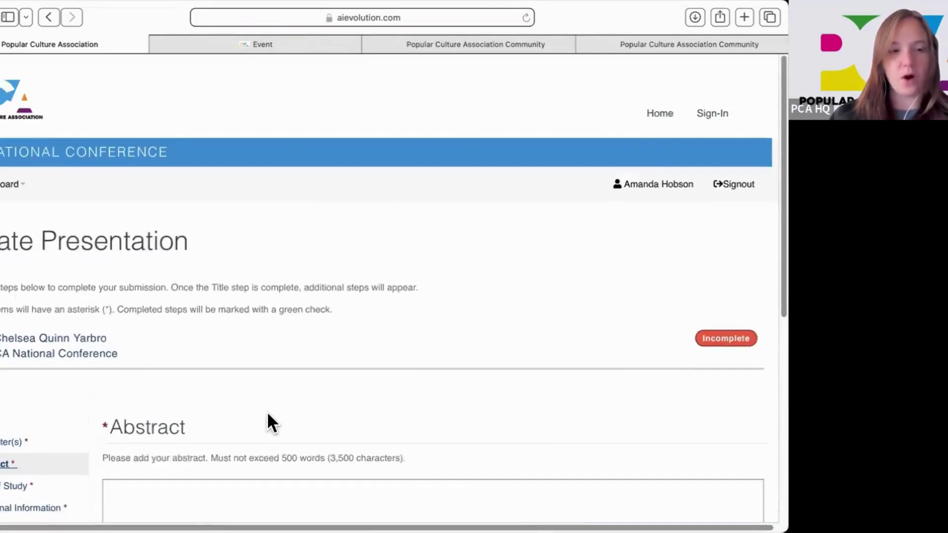
scroll(79, 434, "down", 3)
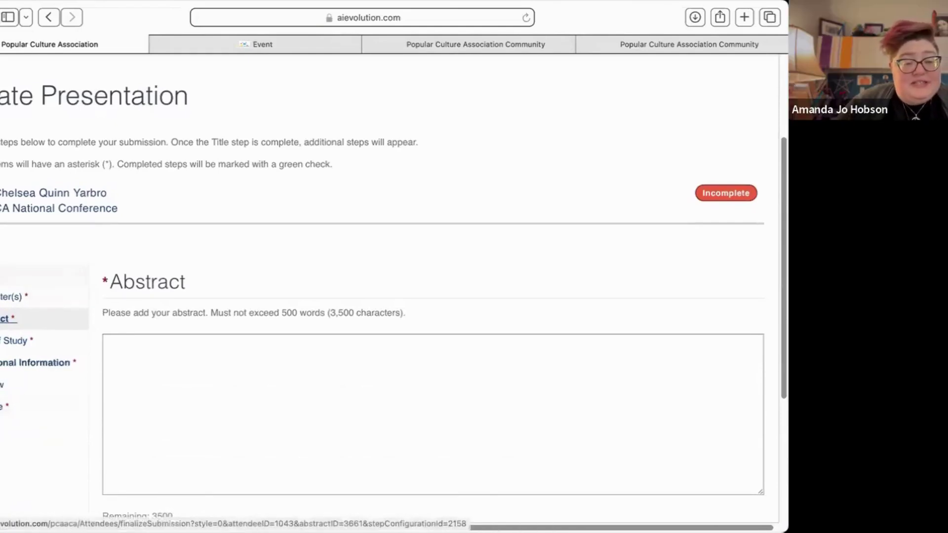
left_click(12, 297)
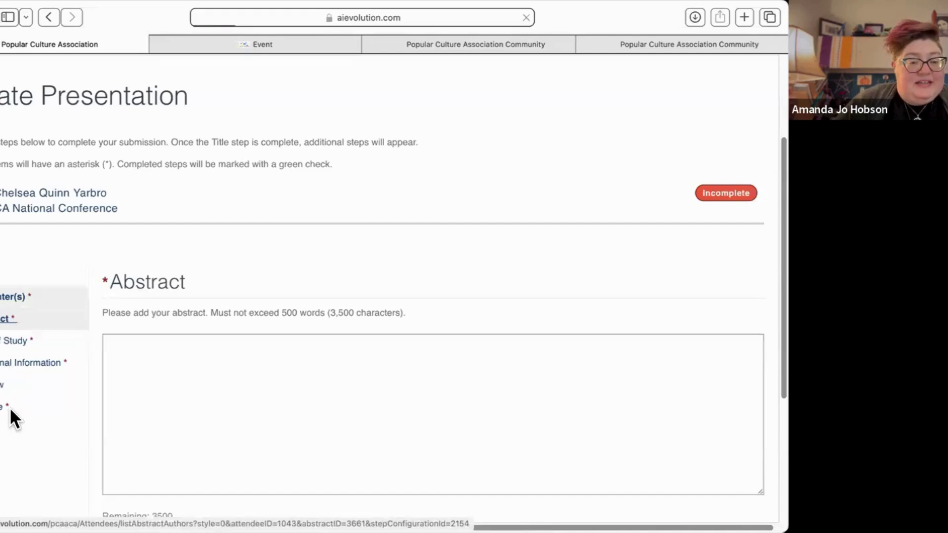
scroll(74, 425, "down", 3)
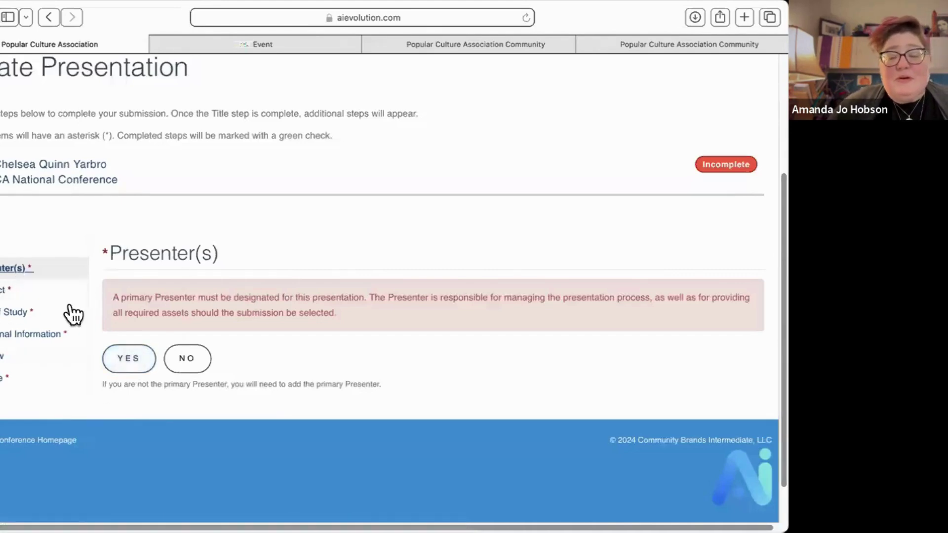
left_click(22, 291)
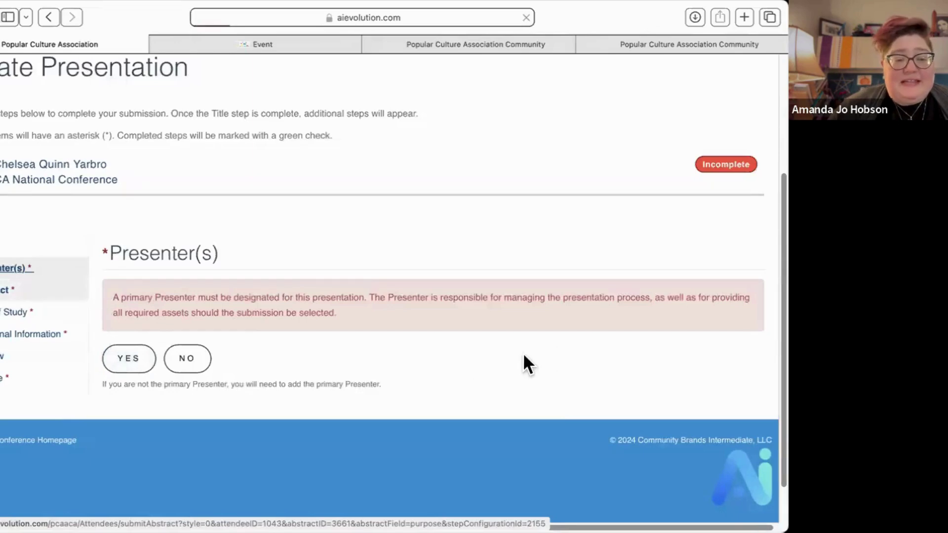
scroll(99, 425, "down", 3)
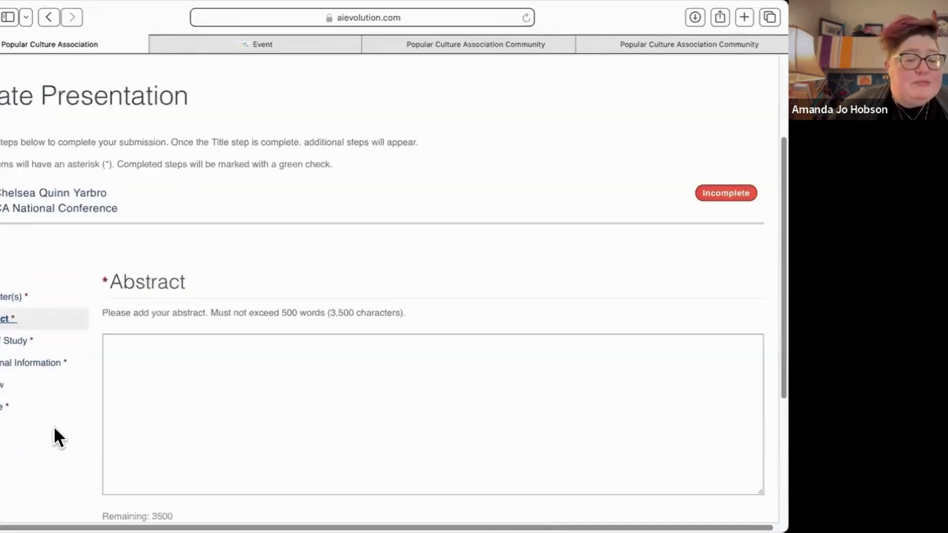
- Open the Area of Study step and choose Vampire Studies from the areas list
left_click(4, 345)
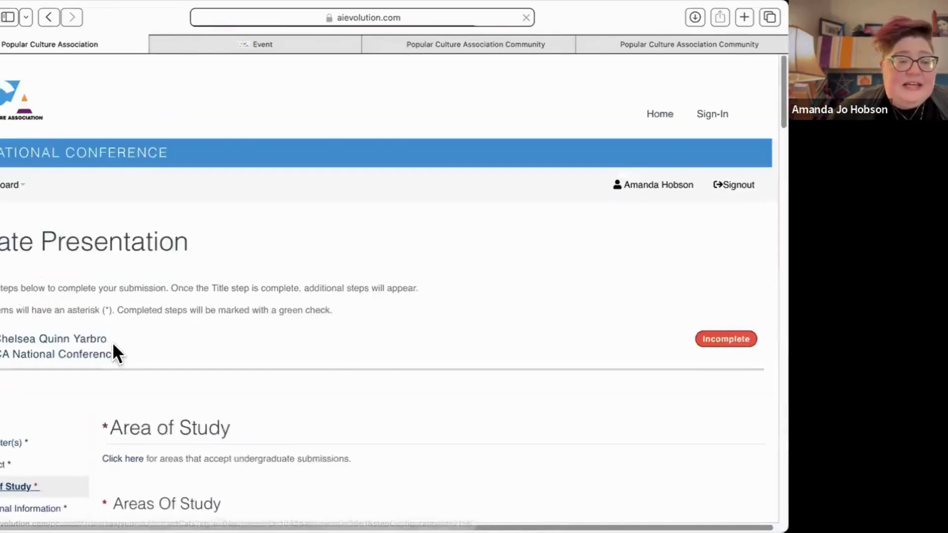
scroll(272, 427, "down", 3)
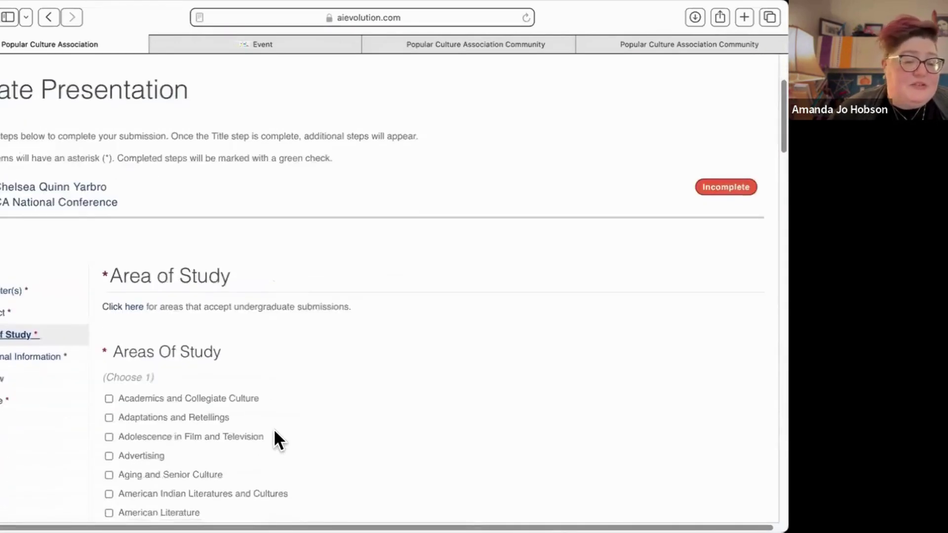
scroll(273, 430, "down", 18)
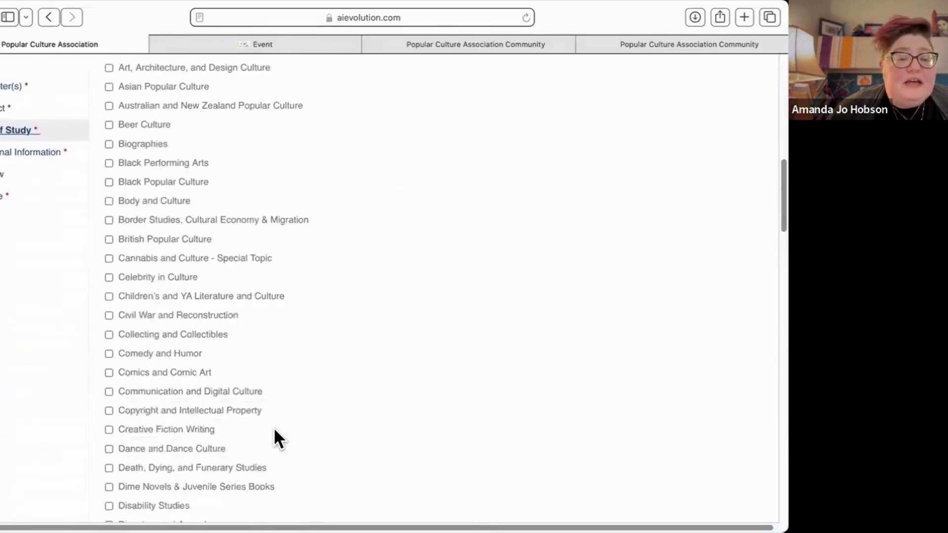
scroll(272, 426, "down", 20)
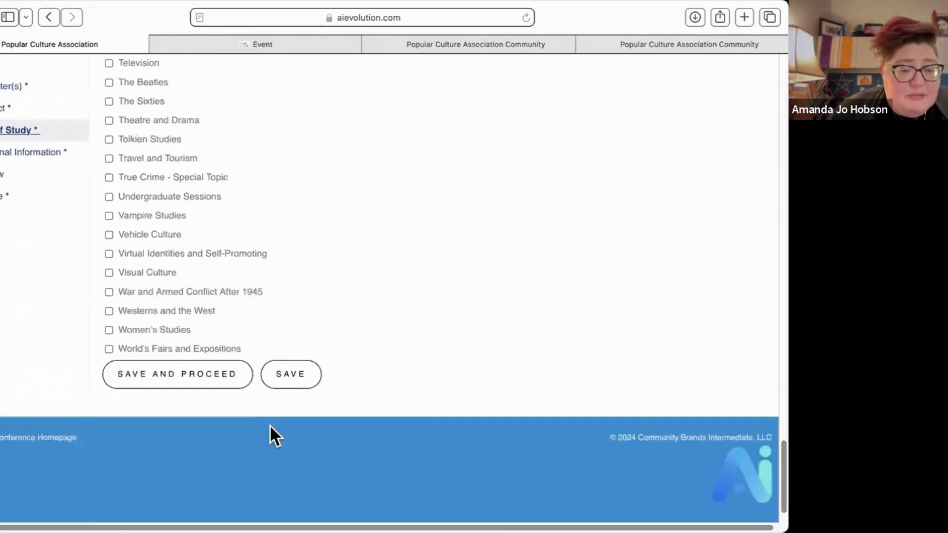
scroll(253, 416, "up", 3)
left_click(109, 367)
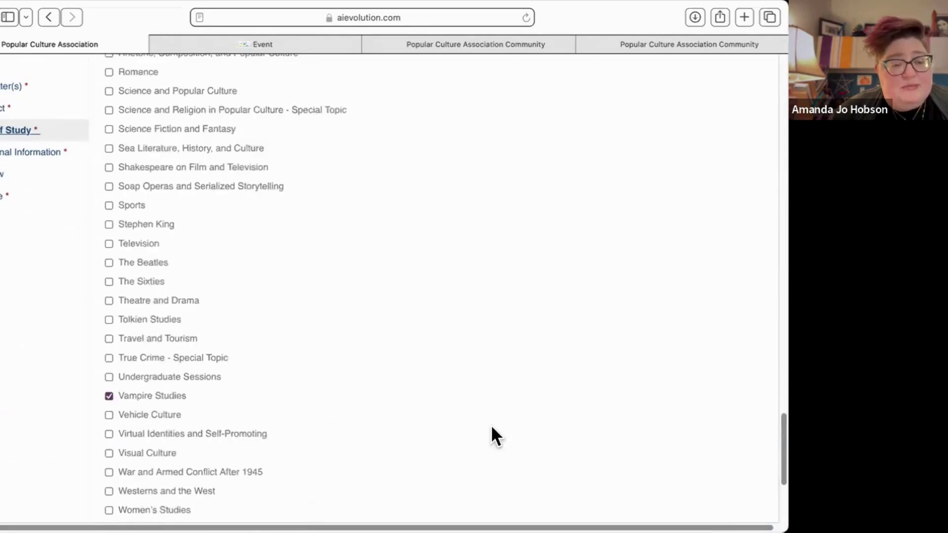
- Go on to the Additional Information step, saving the chosen area of study
scroll(463, 428, "down", 5)
scroll(321, 345, "up", 20)
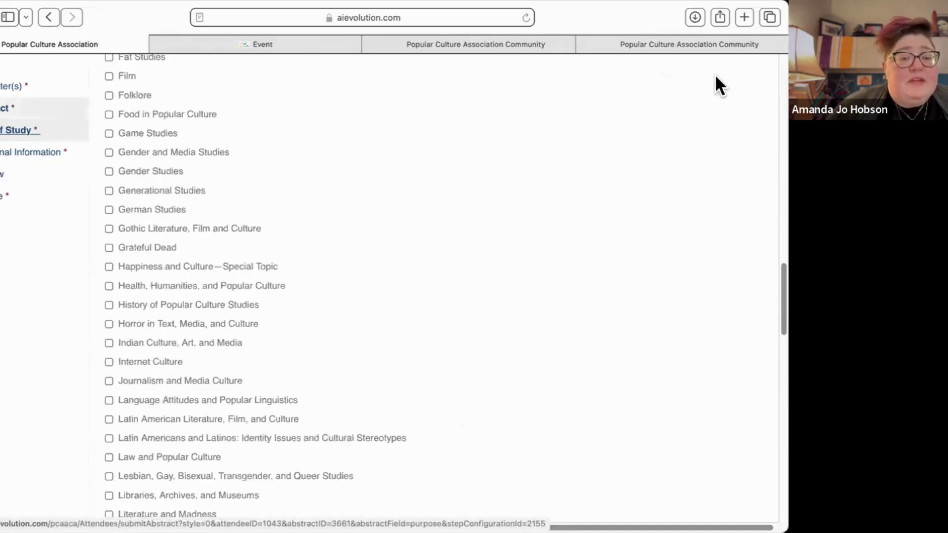
left_click(37, 153)
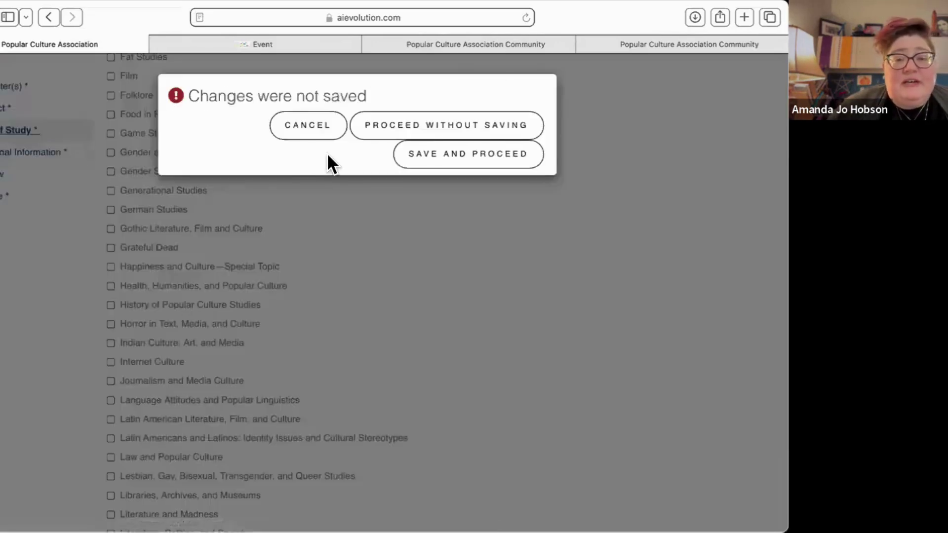
left_click(444, 156)
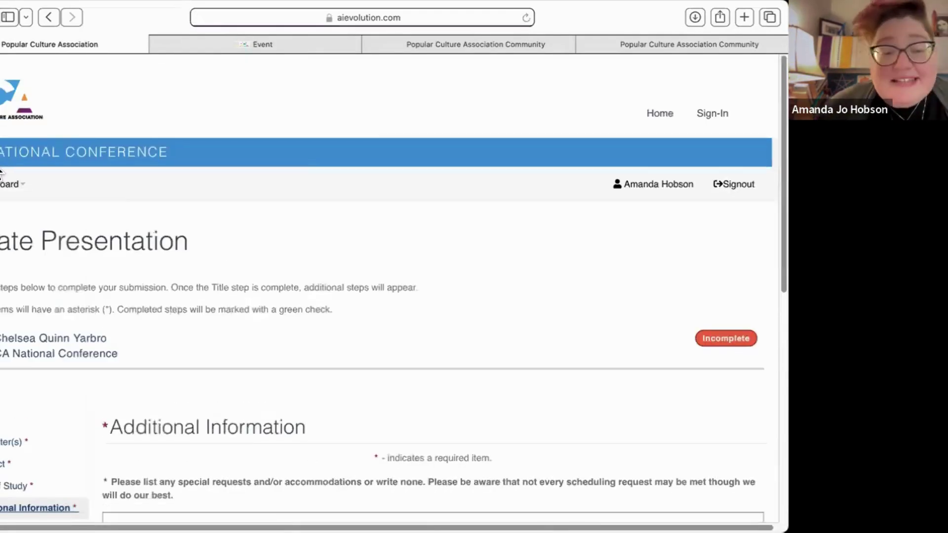
- Review the special requests, travel grant and display permission questions, and open the submission's finalize step
scroll(319, 273, "down", 5)
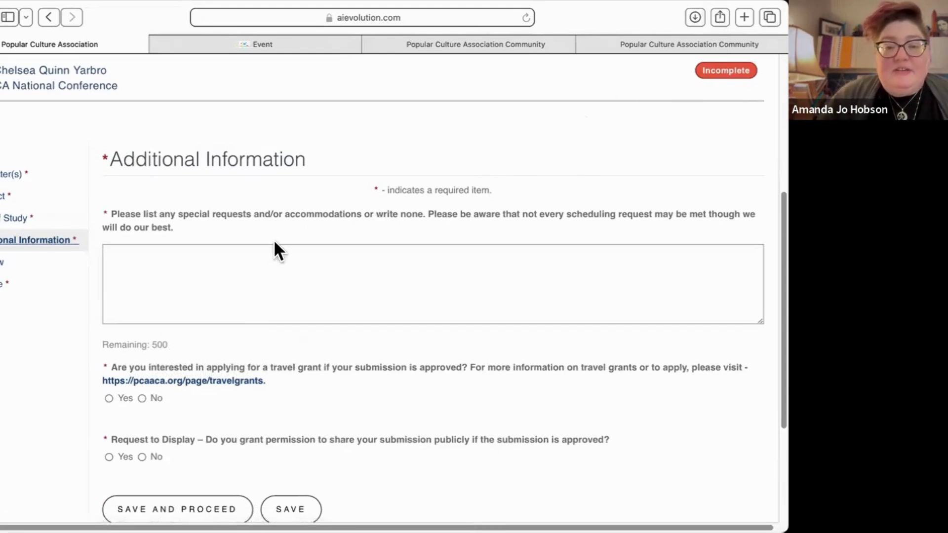
left_click(350, 286)
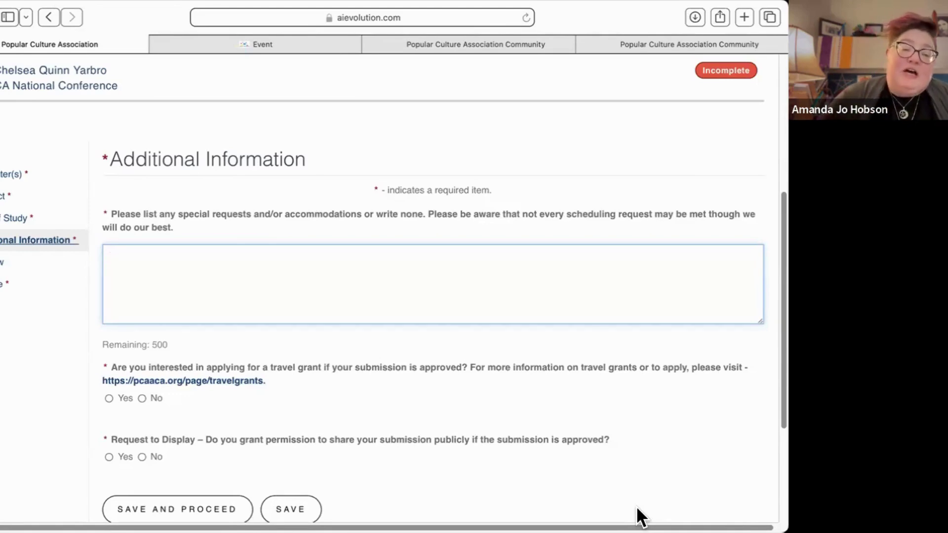
left_click(2, 262)
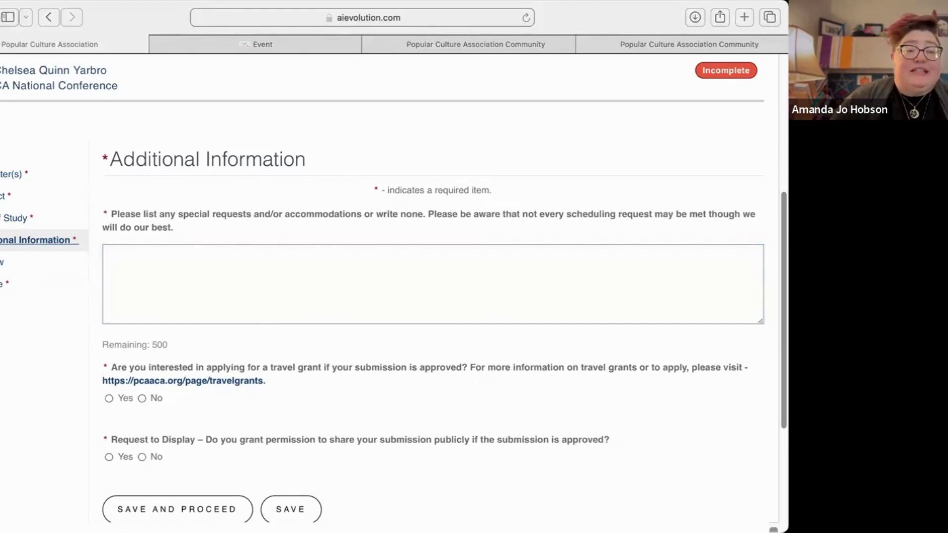
left_click(46, 205)
left_click(4, 284)
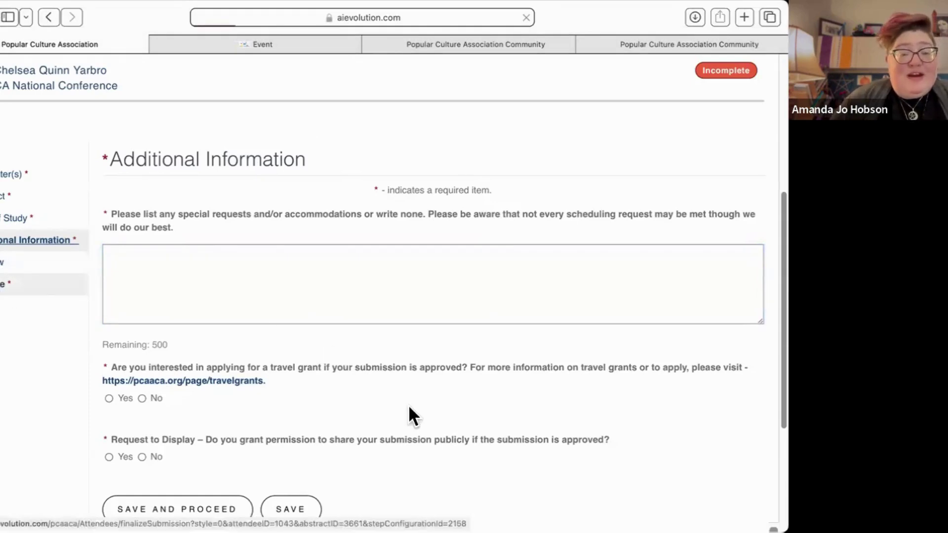